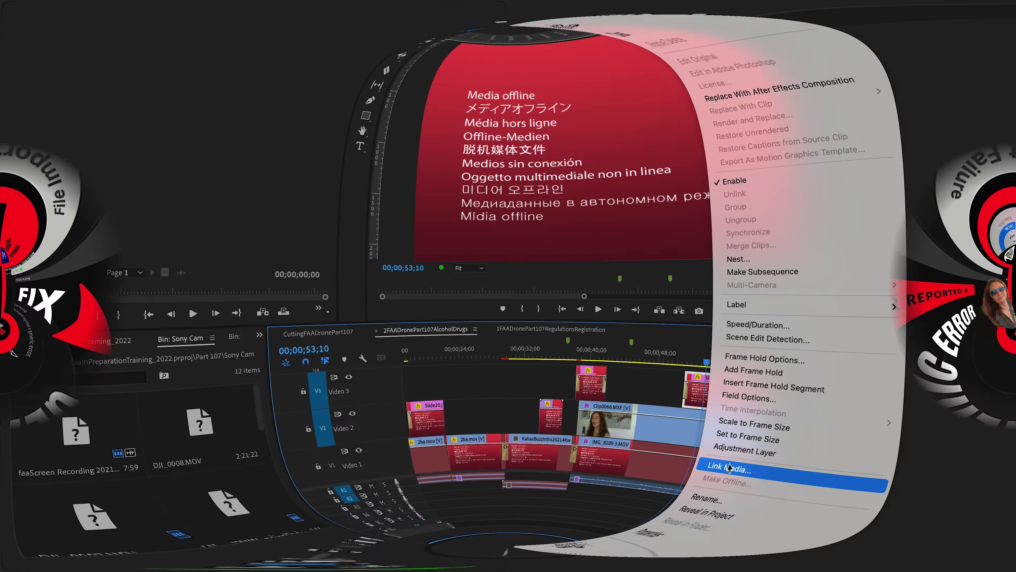
- Try relinking the offline clip to the searched-for Slide14.jpeg; dismiss the importer error
left_click(780, 470)
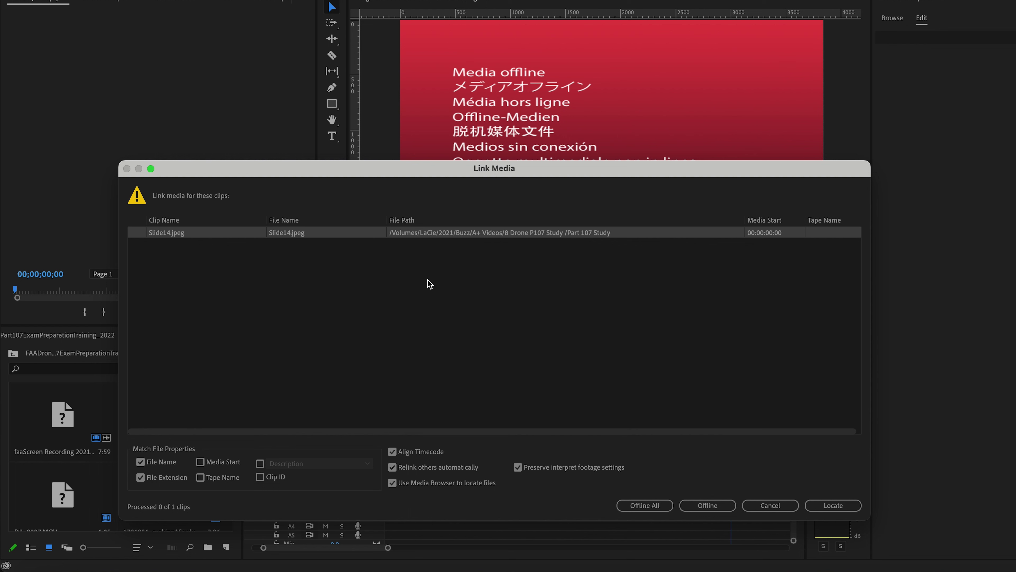
left_click(833, 505)
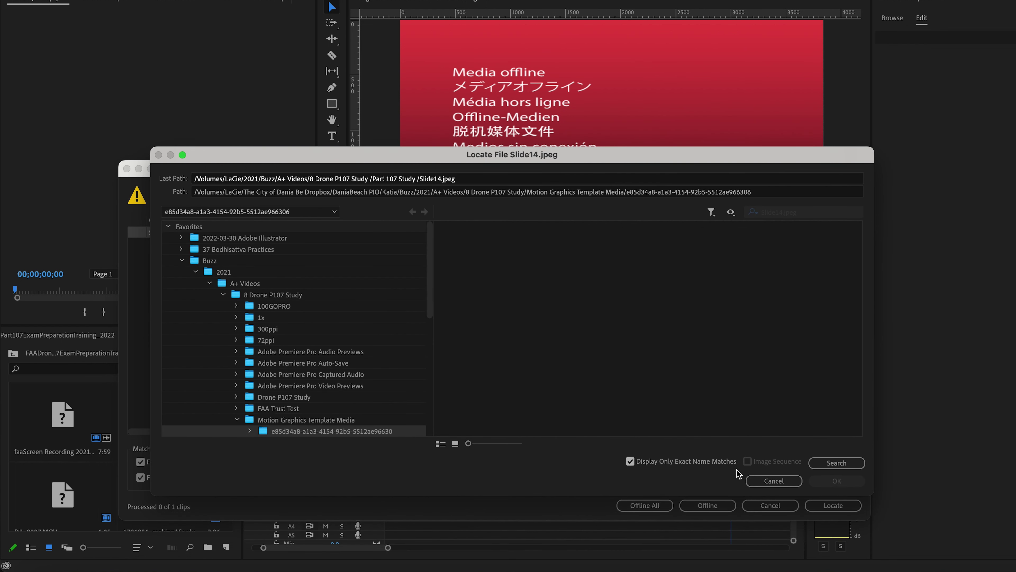
left_click(835, 463)
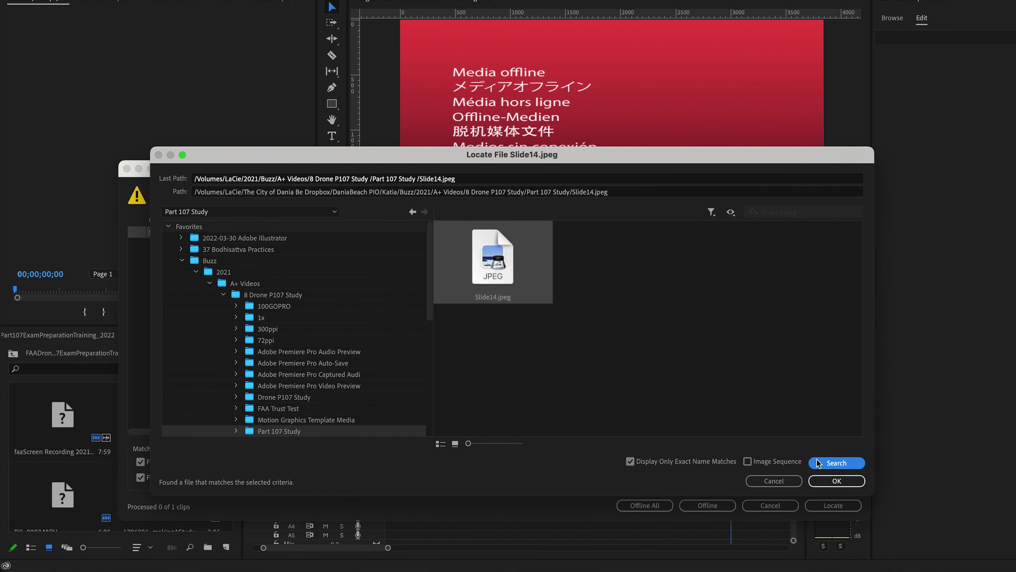
double_click(502, 295)
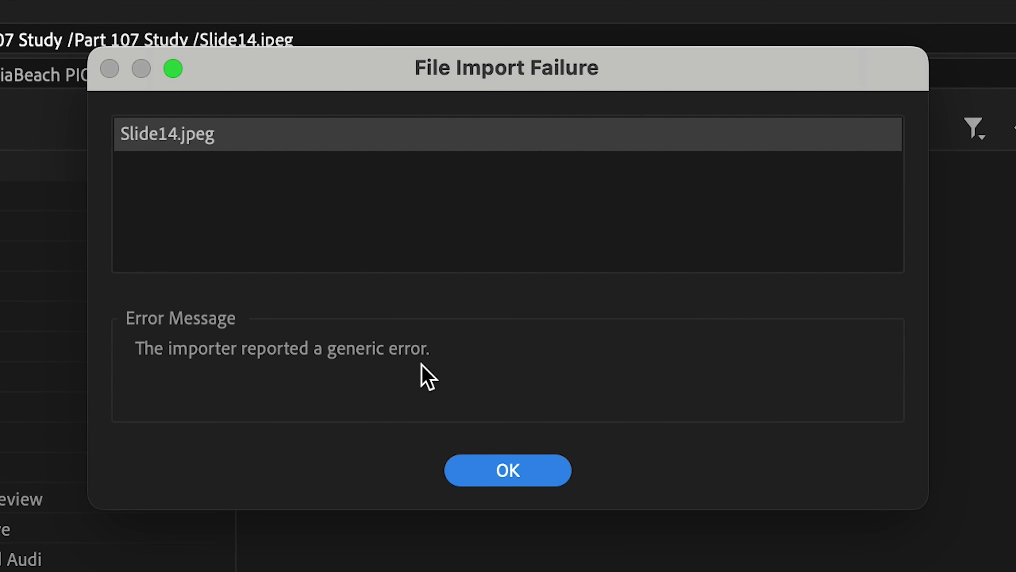
left_click(512, 468)
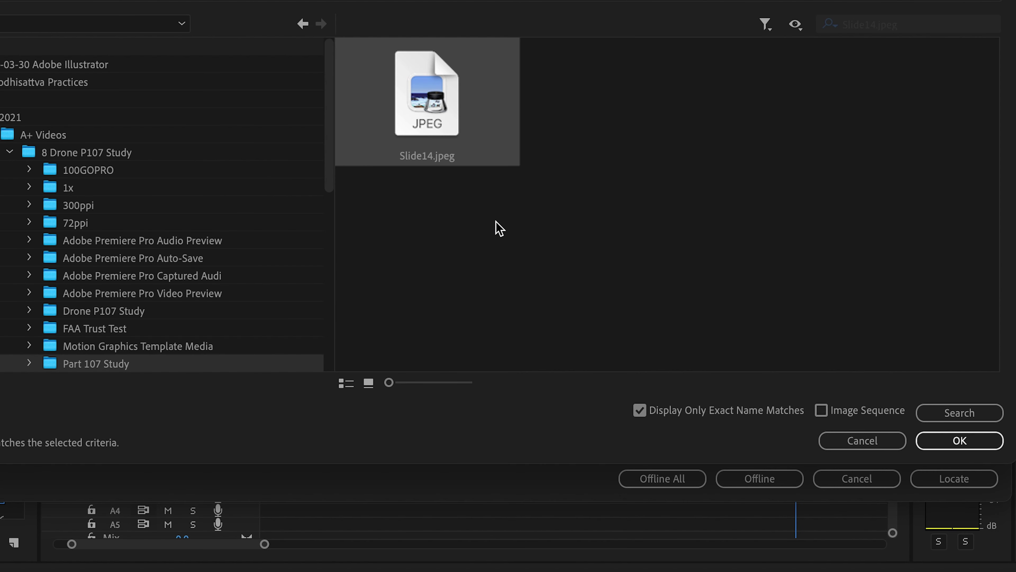
right_click(420, 134)
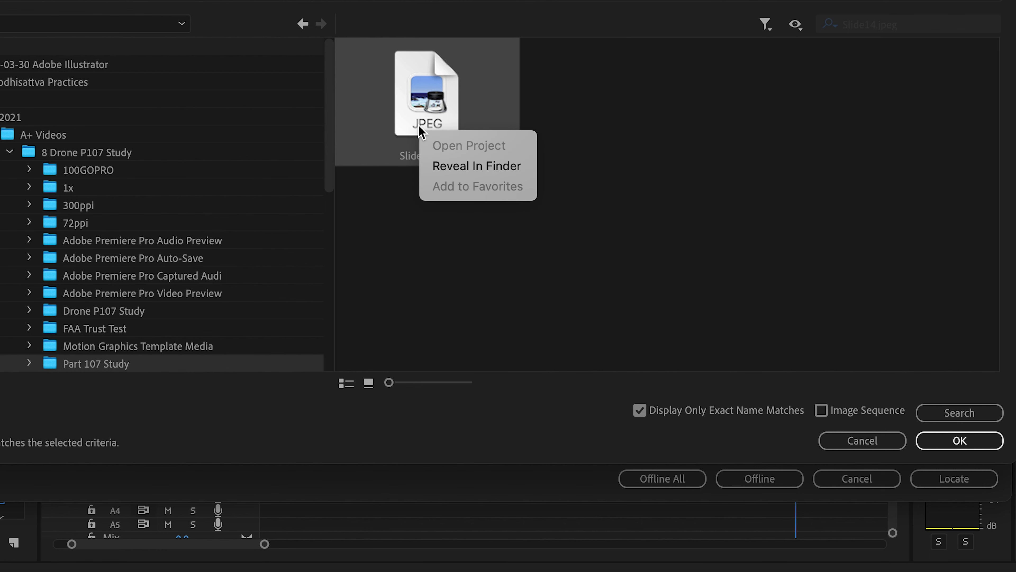
- Reveal Slide14.jpeg in Finder and preview it to confirm the Alcohol & Drugs slide
left_click(446, 173)
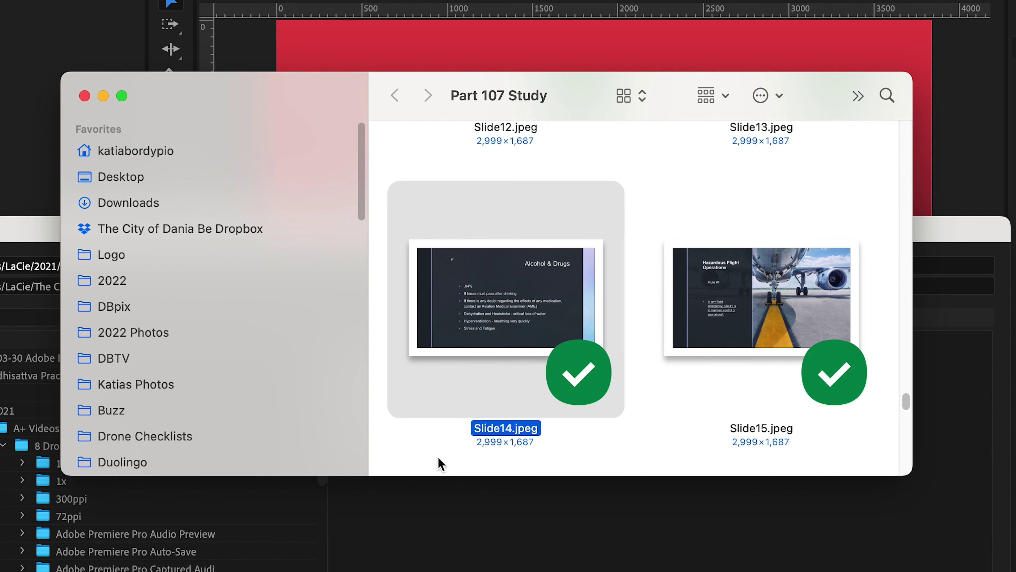
double_click(501, 320)
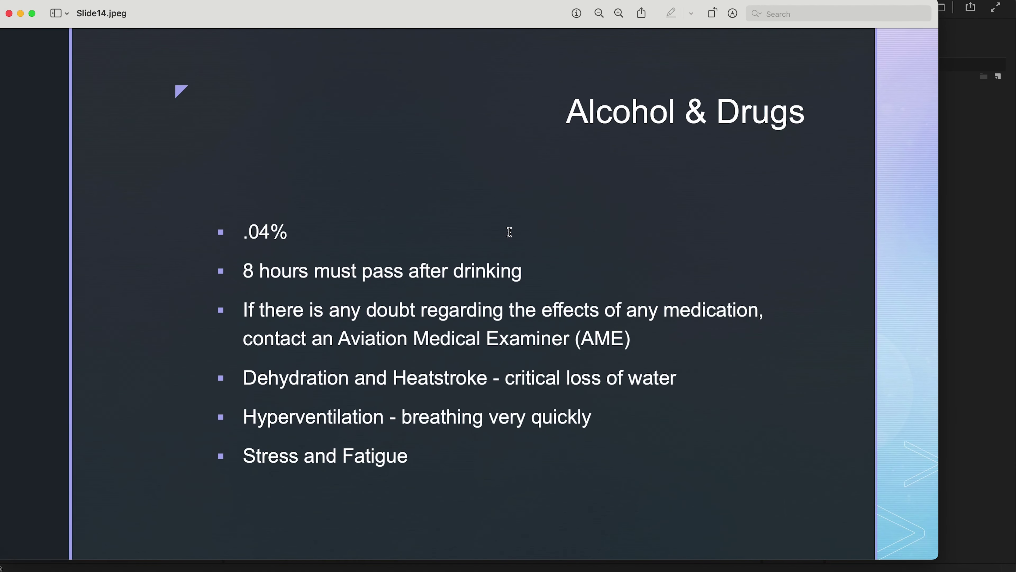
left_click(9, 14)
right_click(516, 275)
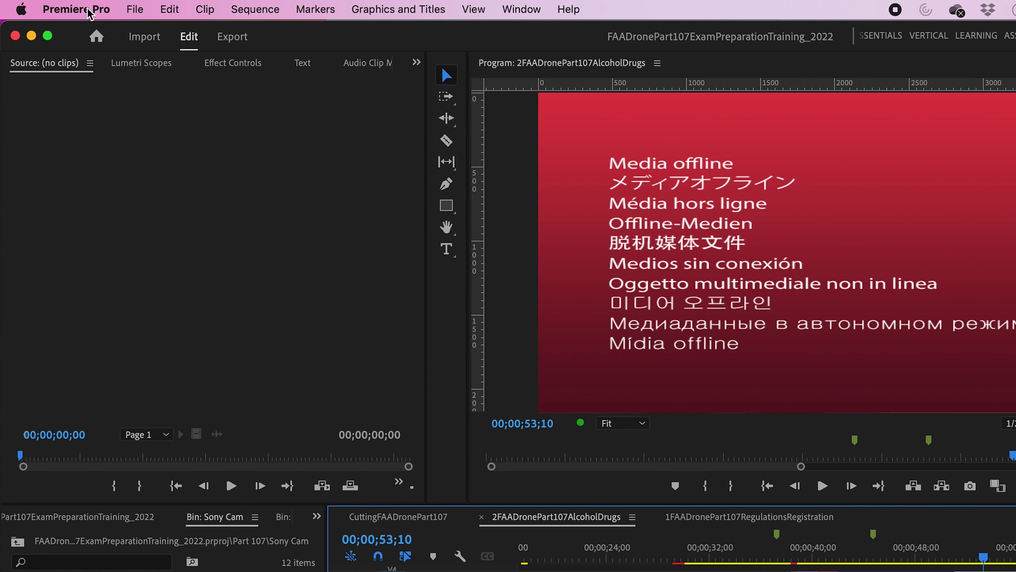
left_click(87, 11)
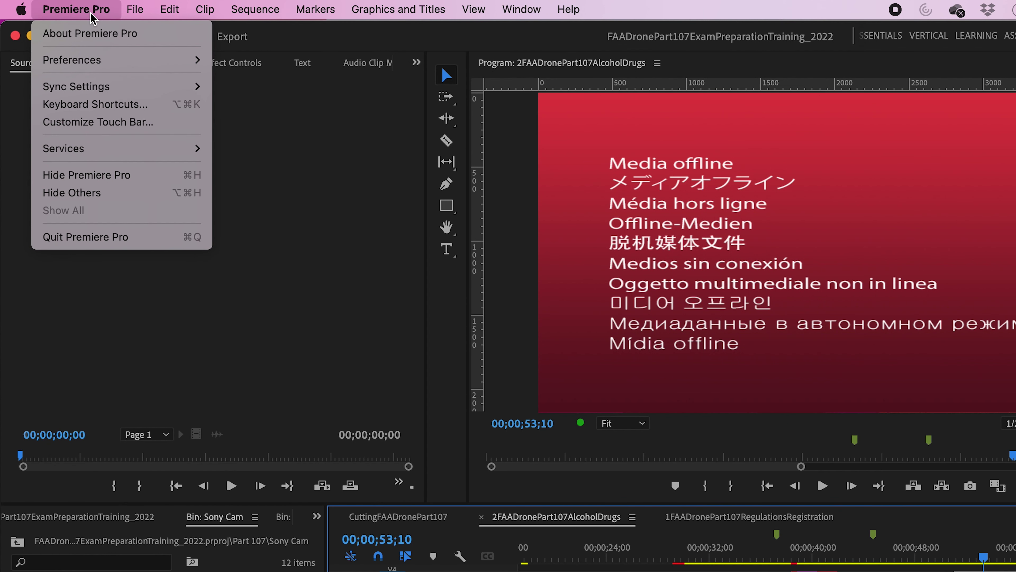
- Delete unused media cache files from the Media Cache preferences
mouse_move(102, 62)
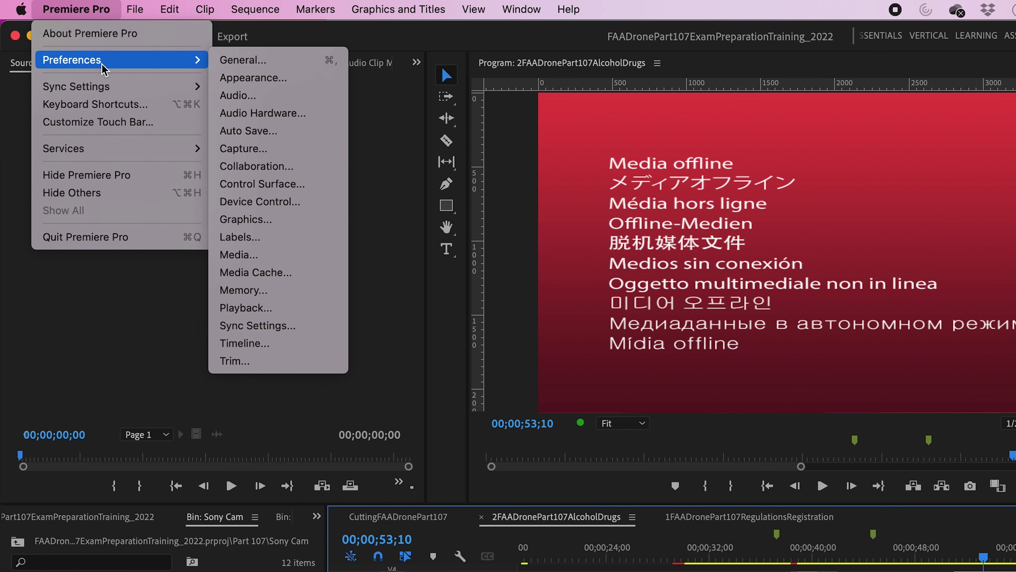
left_click(282, 278)
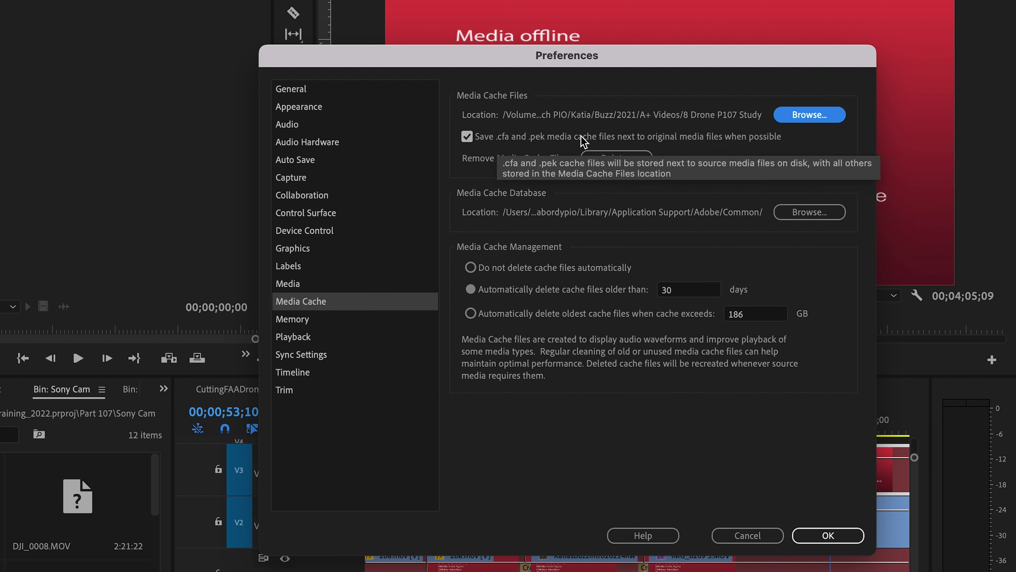
left_click(607, 162)
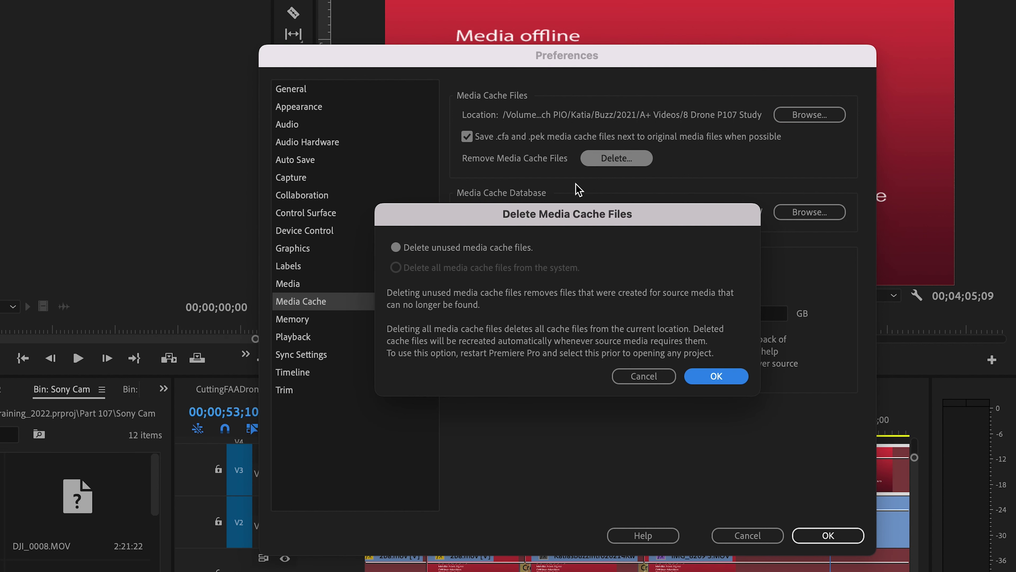
left_click(718, 378)
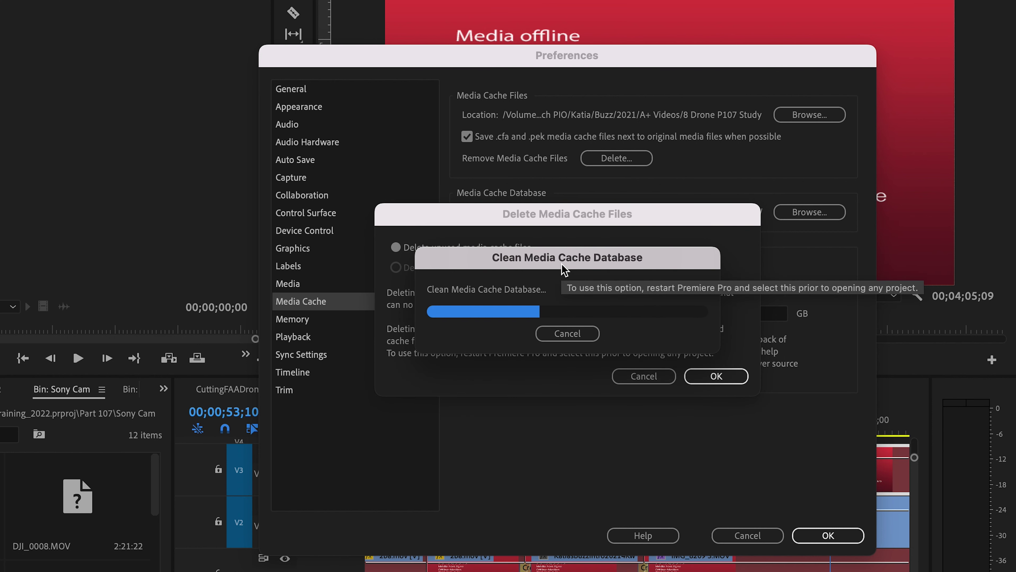
- Retry relinking the clip to Slide14.jpeg from Drone P107 Study; it fails again
left_click(828, 535)
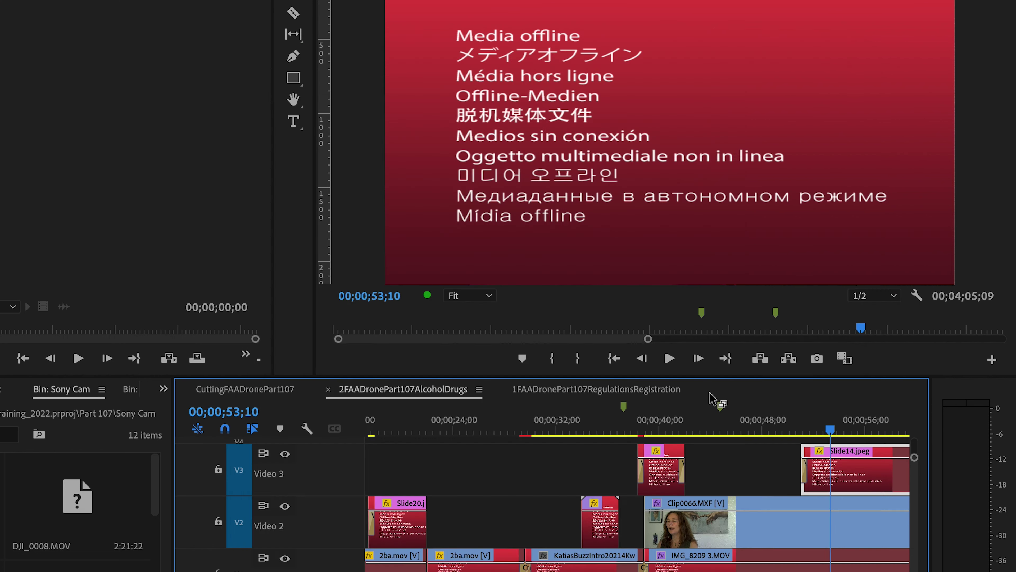
right_click(830, 470)
left_click(932, 570)
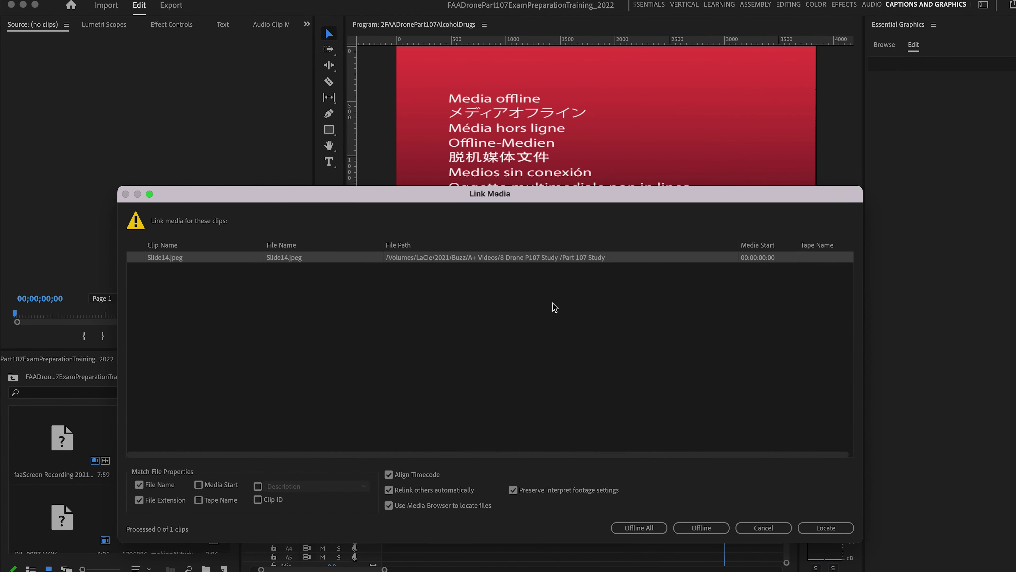
left_click(816, 525)
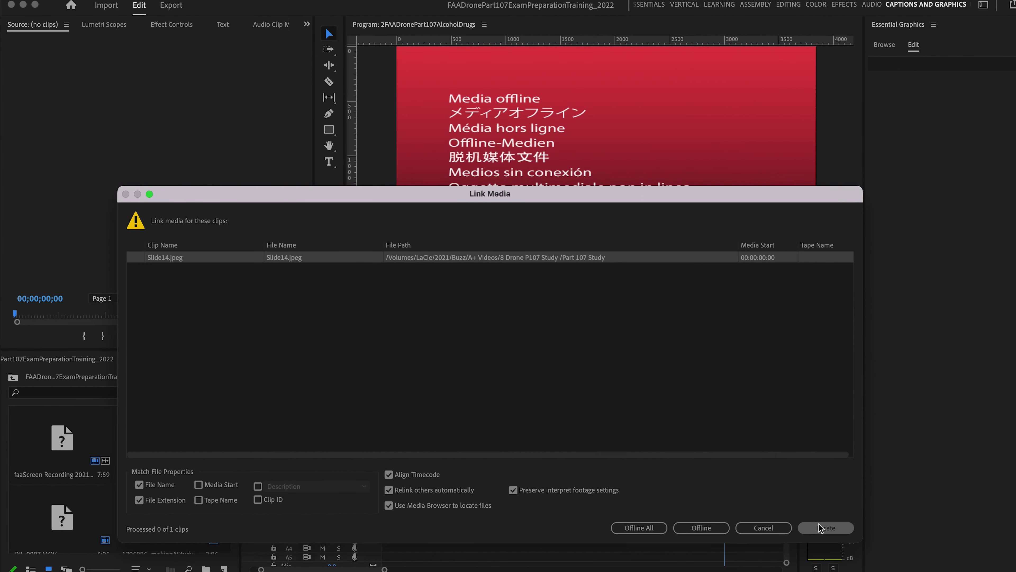
left_click(282, 399)
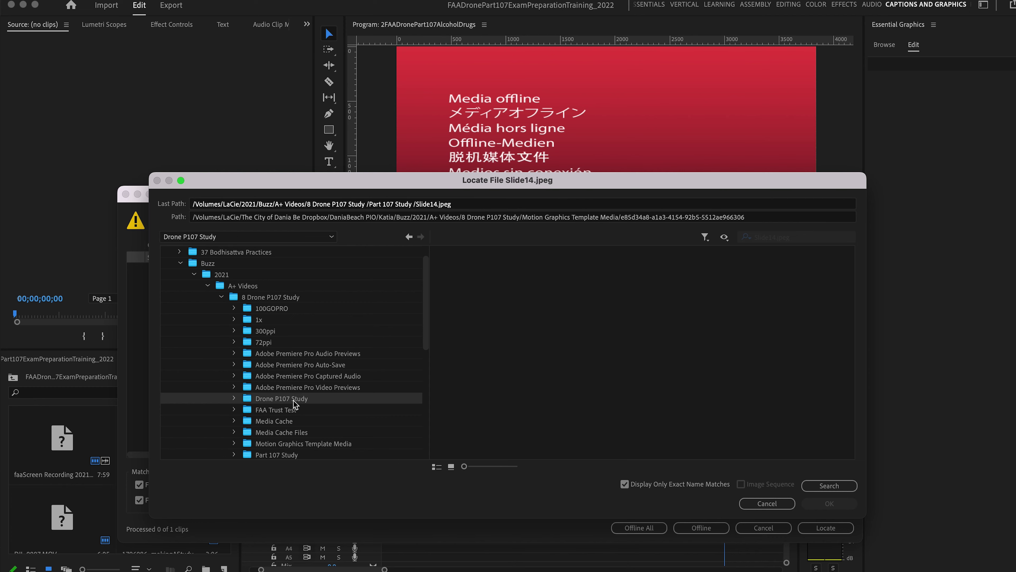
left_click(810, 484)
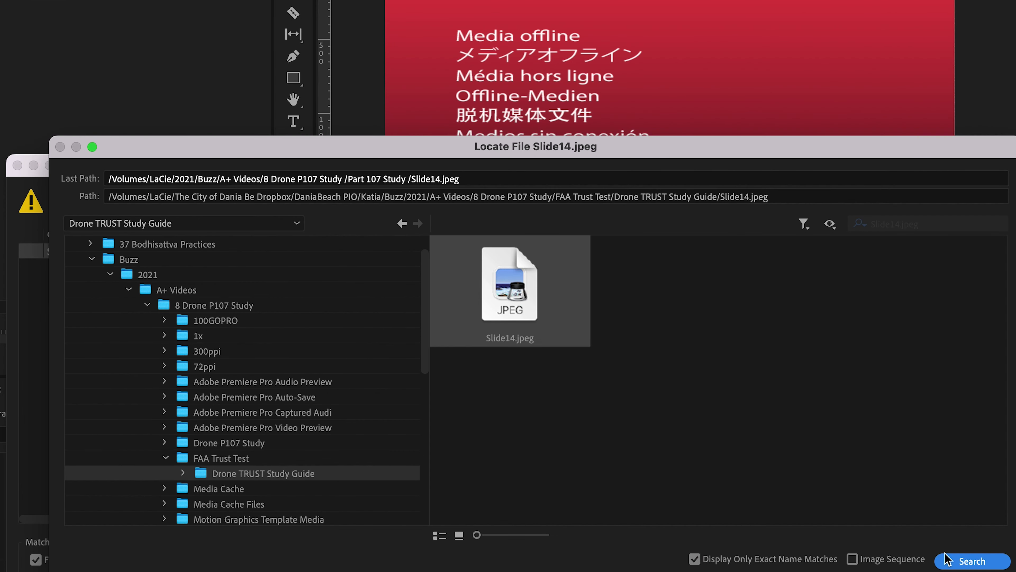
double_click(519, 325)
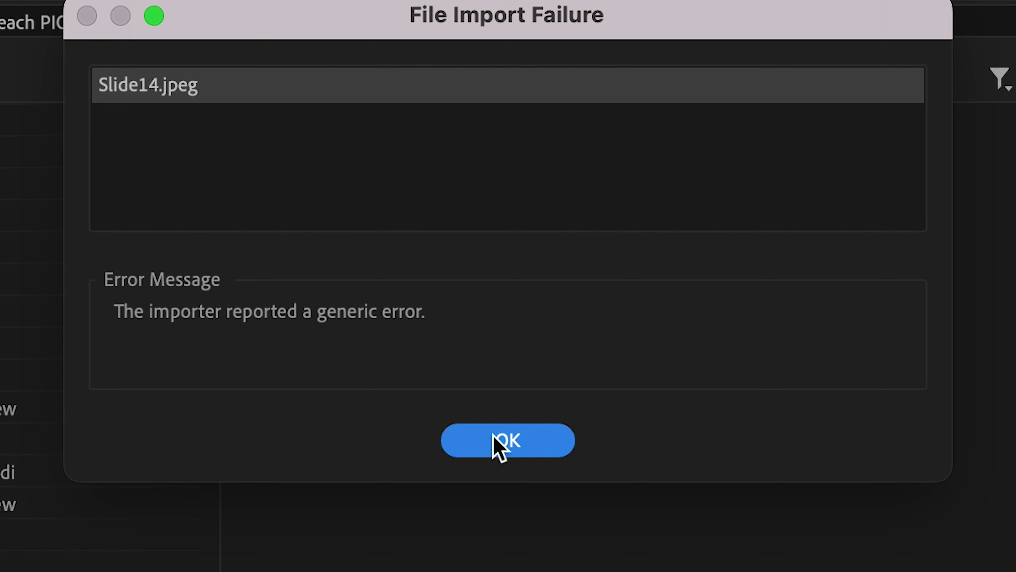
left_click(496, 440)
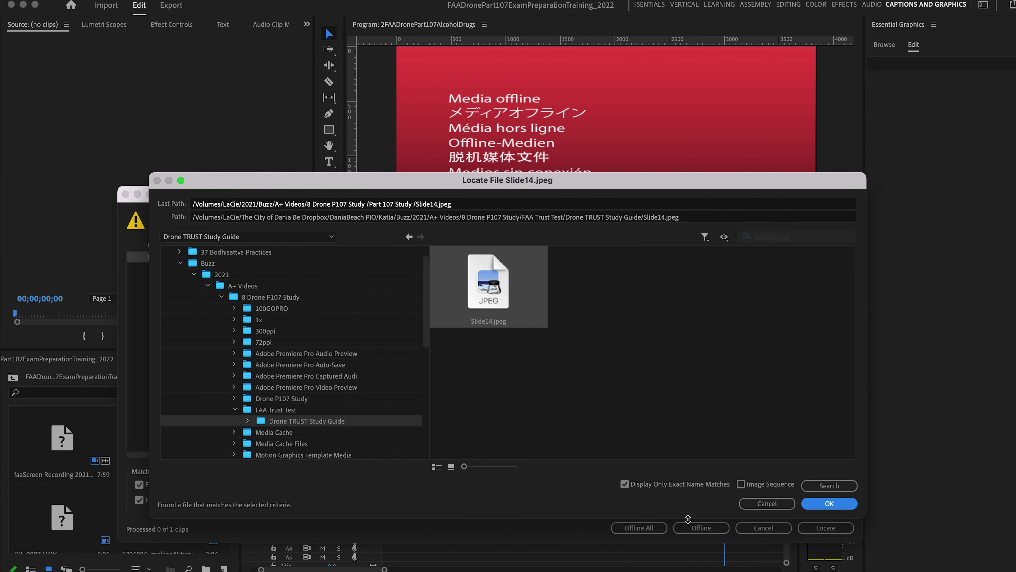
- Cancel relinking, leaving the clip offline, and quit Premiere Pro to return to Finder
left_click(767, 503)
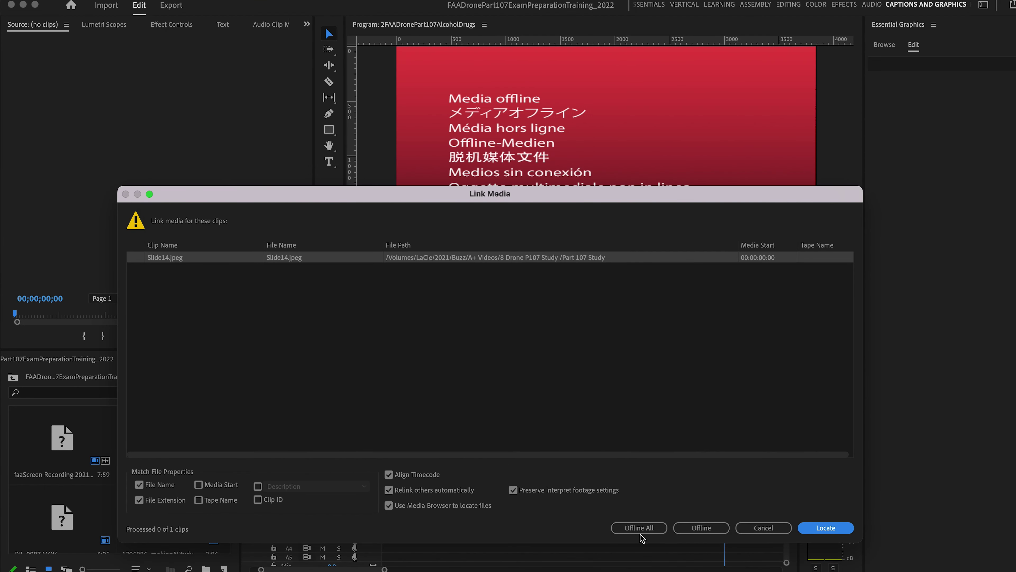
left_click(755, 531)
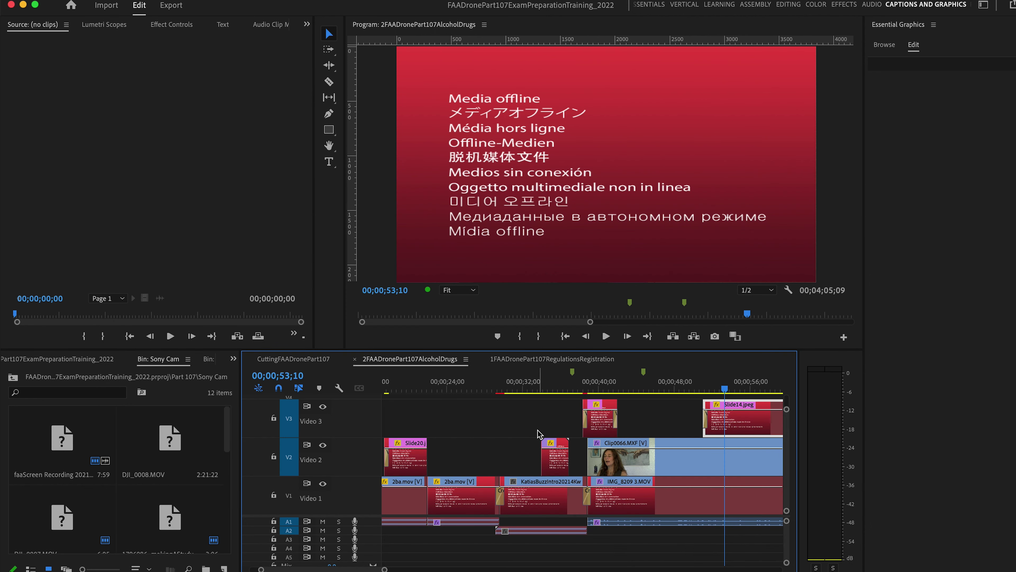
left_click(44, 4)
left_click(87, 155)
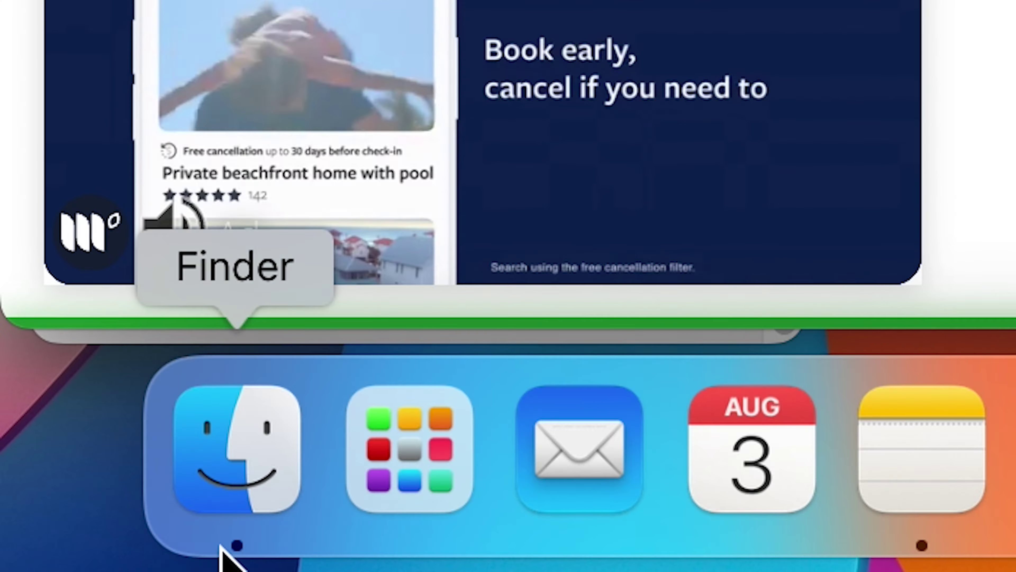
left_click(244, 472)
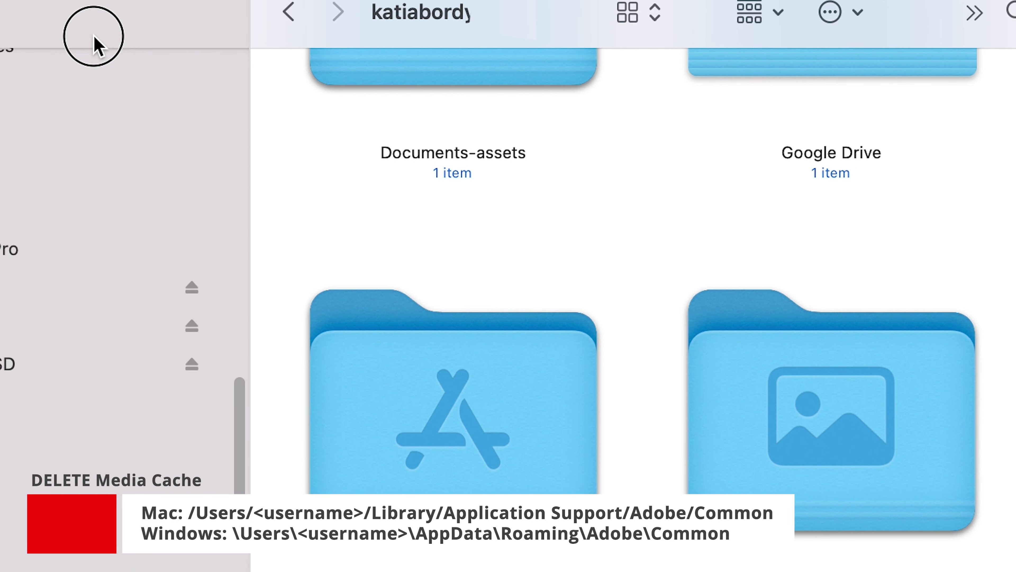
- Navigate in Finder to Library > Application Support > Adobe
scroll(589, 413, "up", 10)
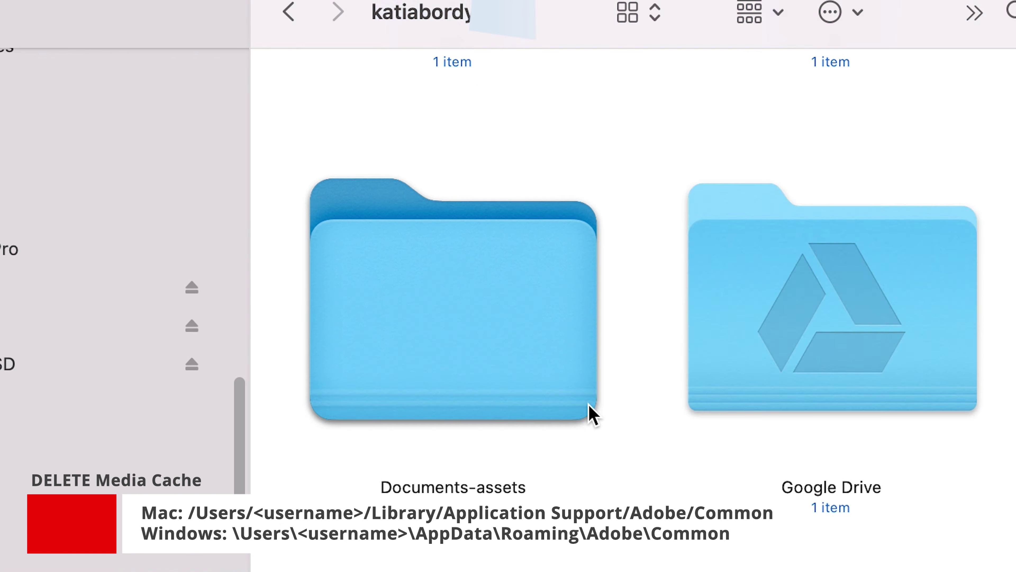
left_click(826, 306)
double_click(826, 307)
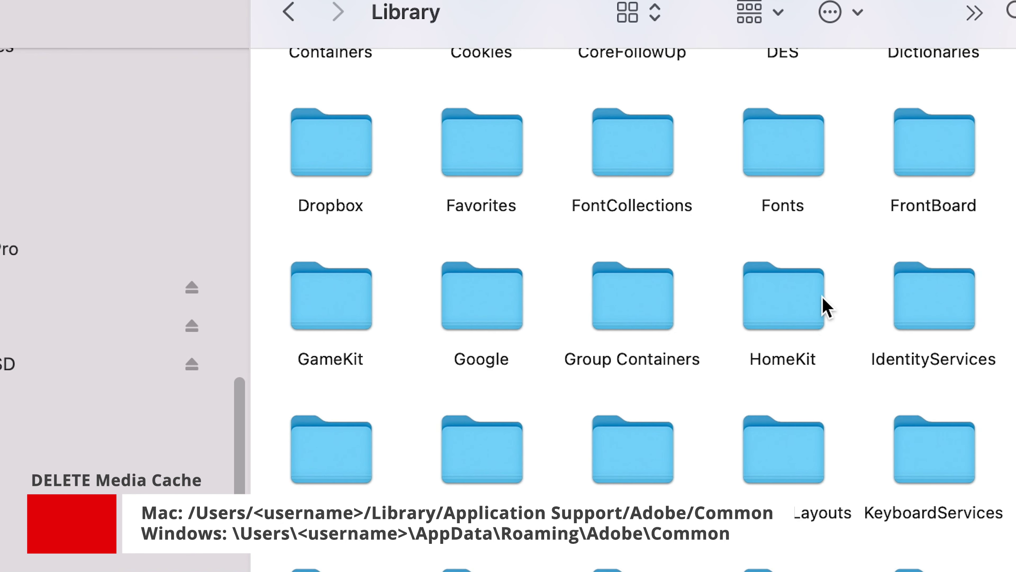
scroll(631, 135, "up", 10)
double_click(631, 134)
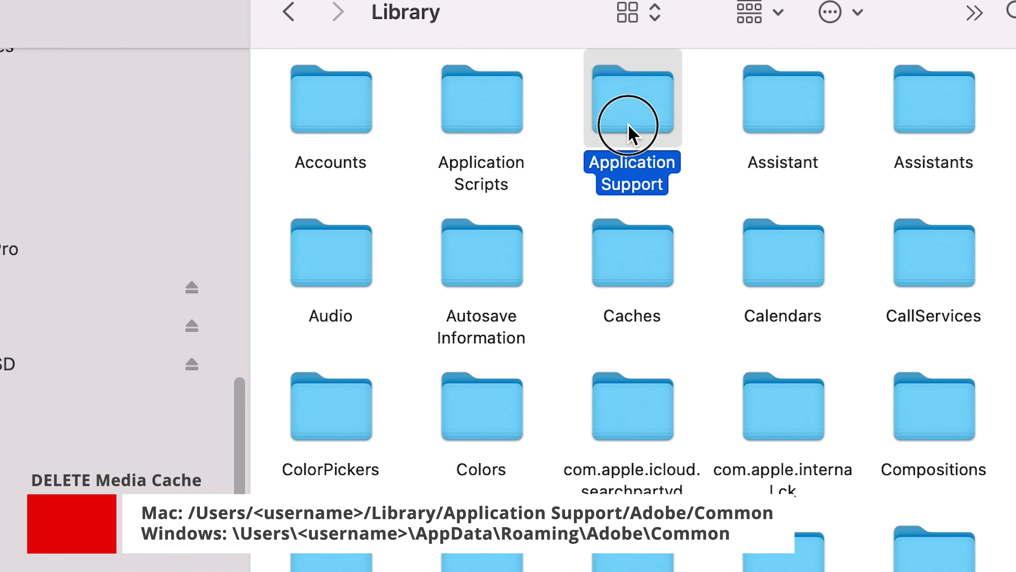
scroll(634, 212, "down", 10)
type("adobe")
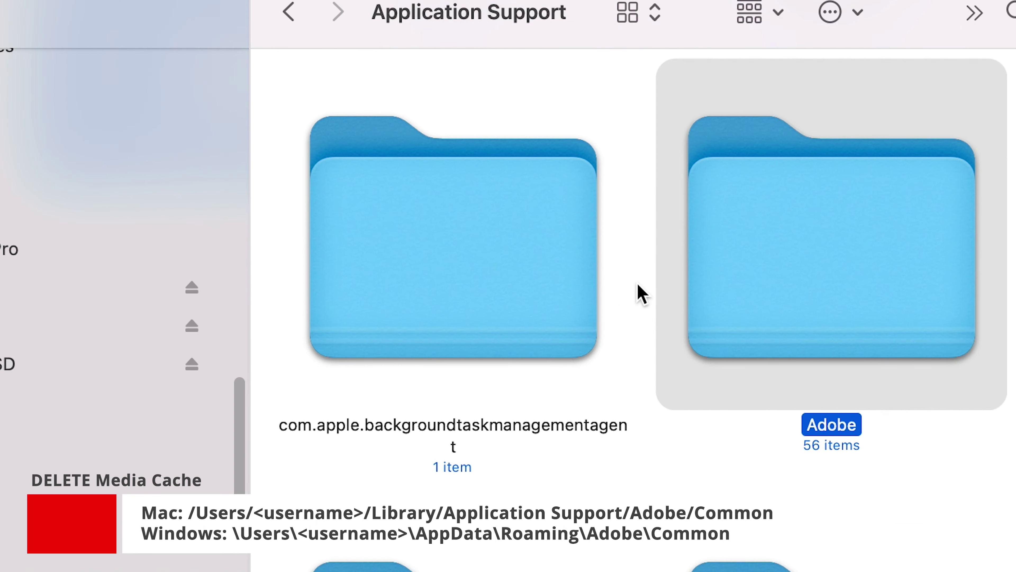
double_click(812, 304)
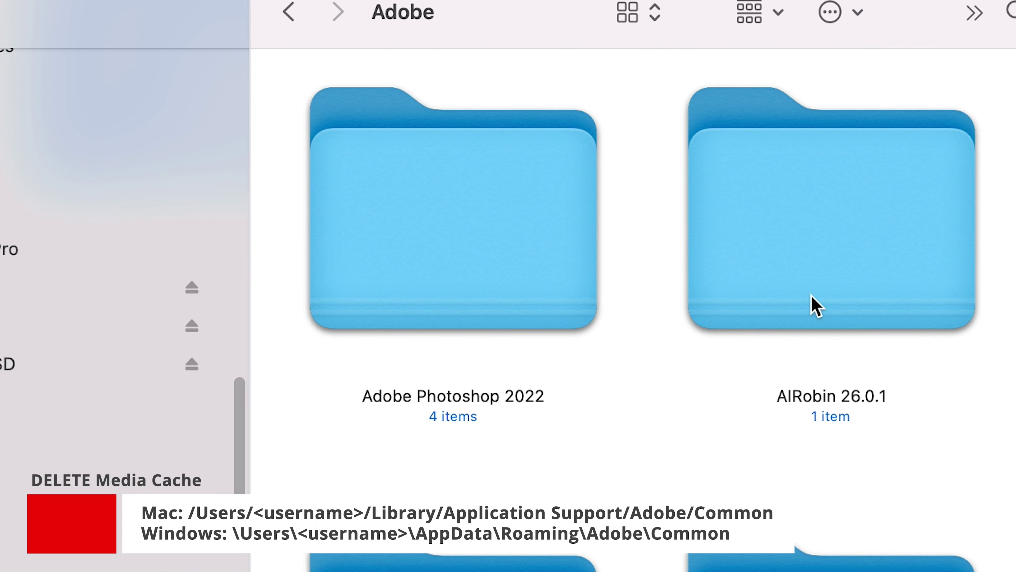
- Show the Adobe folder as a list and expand Common to see its Media Cache folders
left_click(627, 24)
left_click(629, 52)
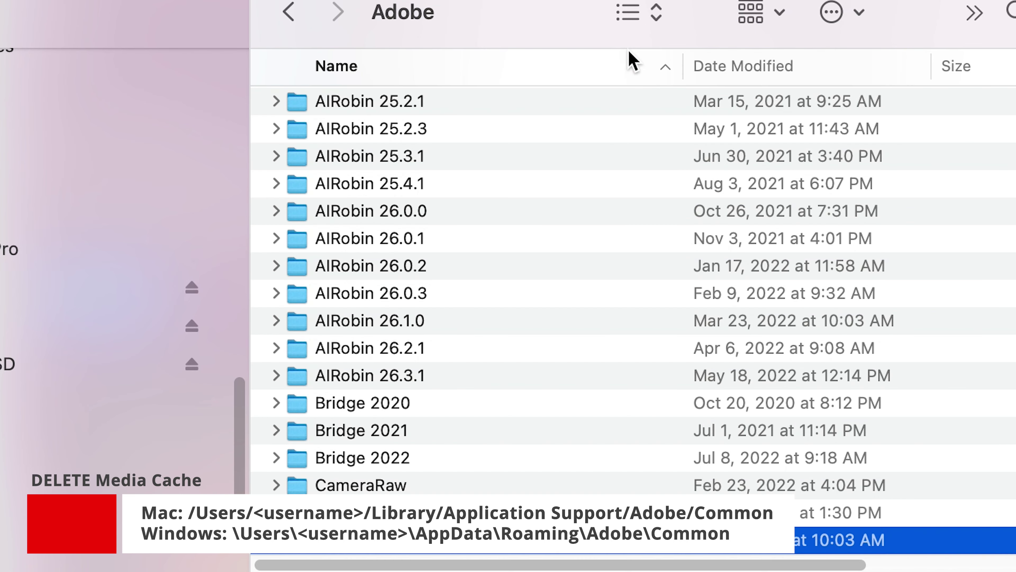
scroll(601, 301, "down", 5)
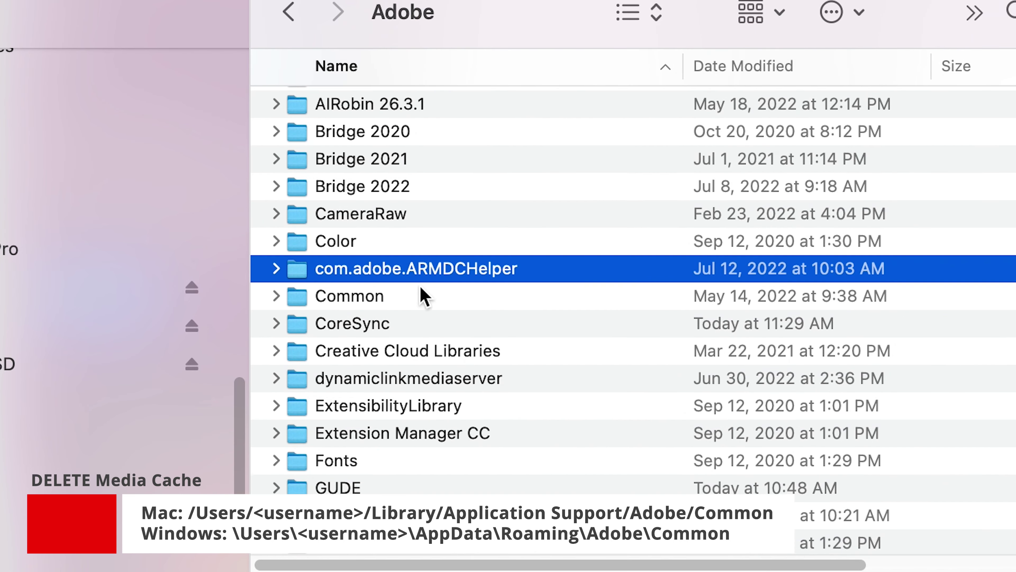
left_click(383, 303)
left_click(276, 296)
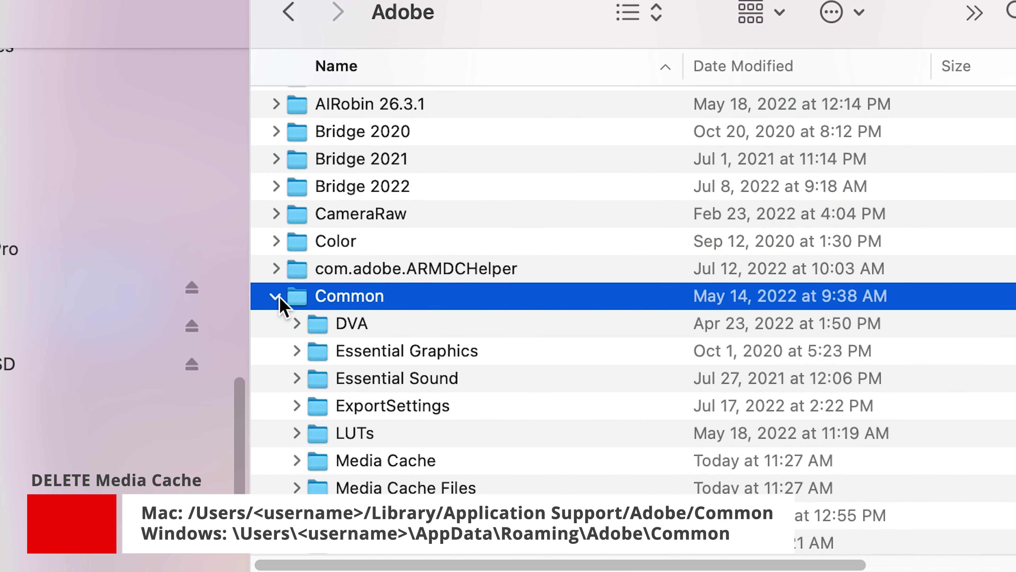
scroll(547, 356, "down", 4)
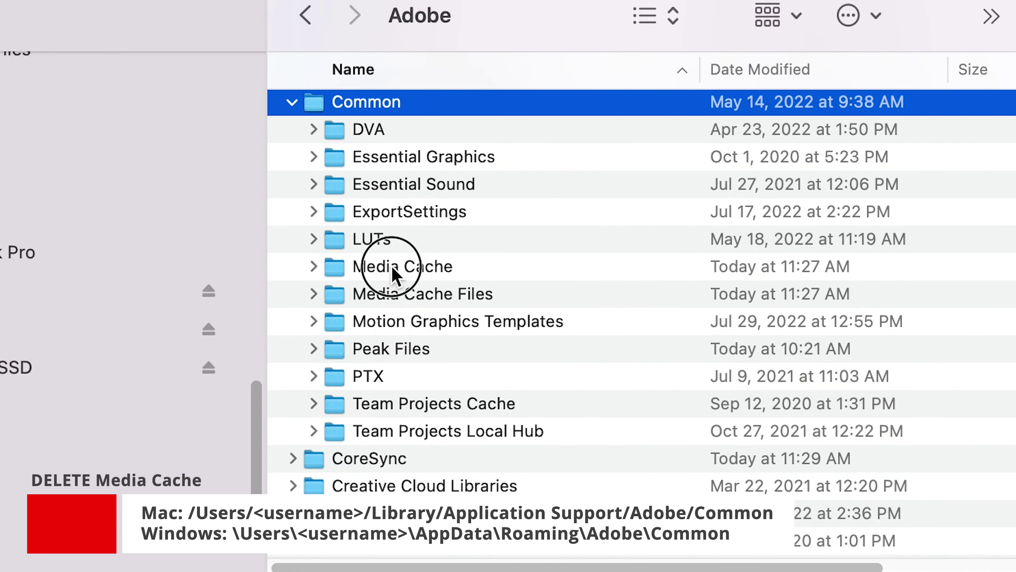
left_click(380, 264)
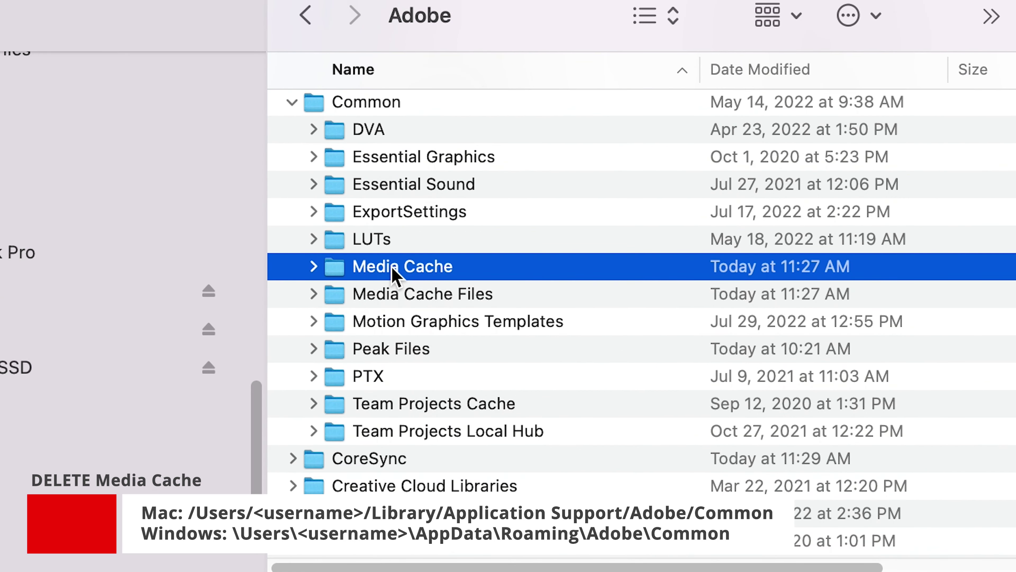
left_click(312, 266)
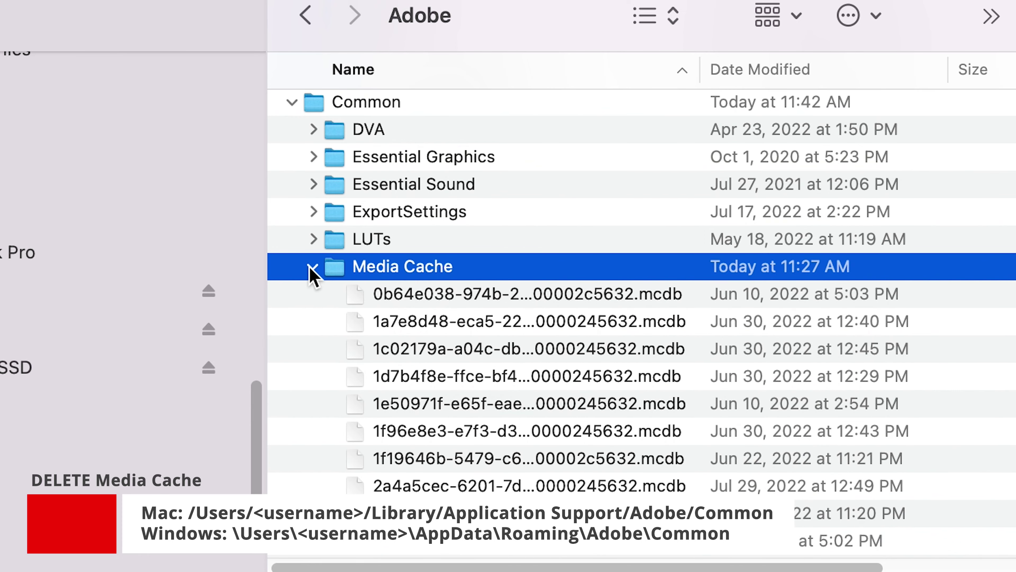
left_click(313, 267)
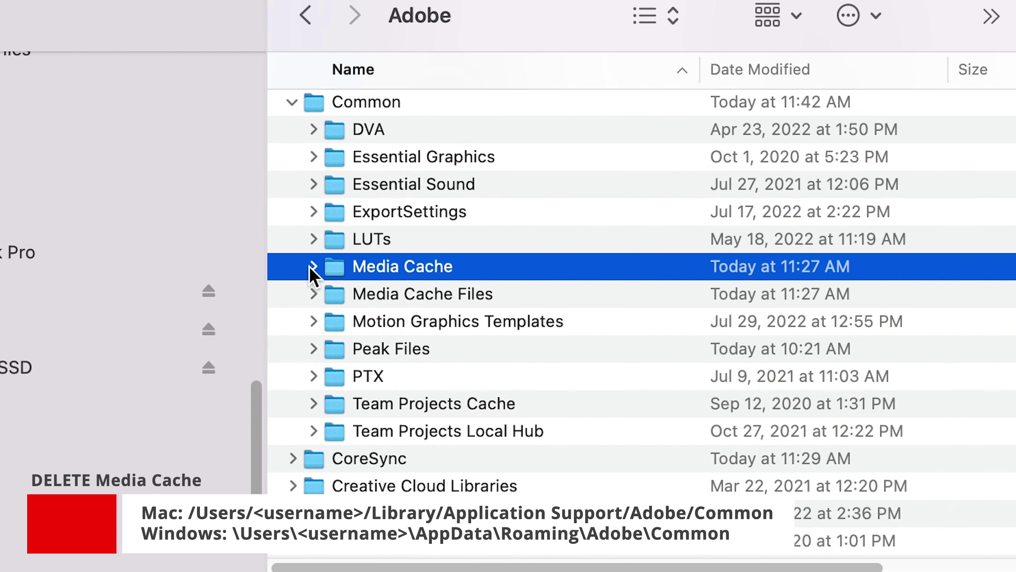
- Trash Media Cache and Media Cache Files together, then Team Projects Cache
left_click(390, 297, "super")
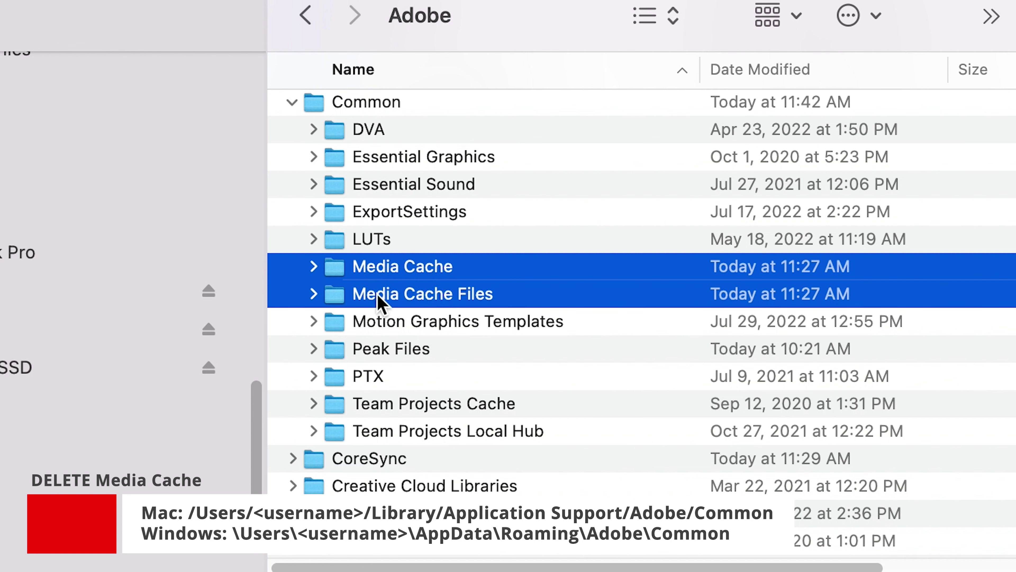
right_click(378, 297)
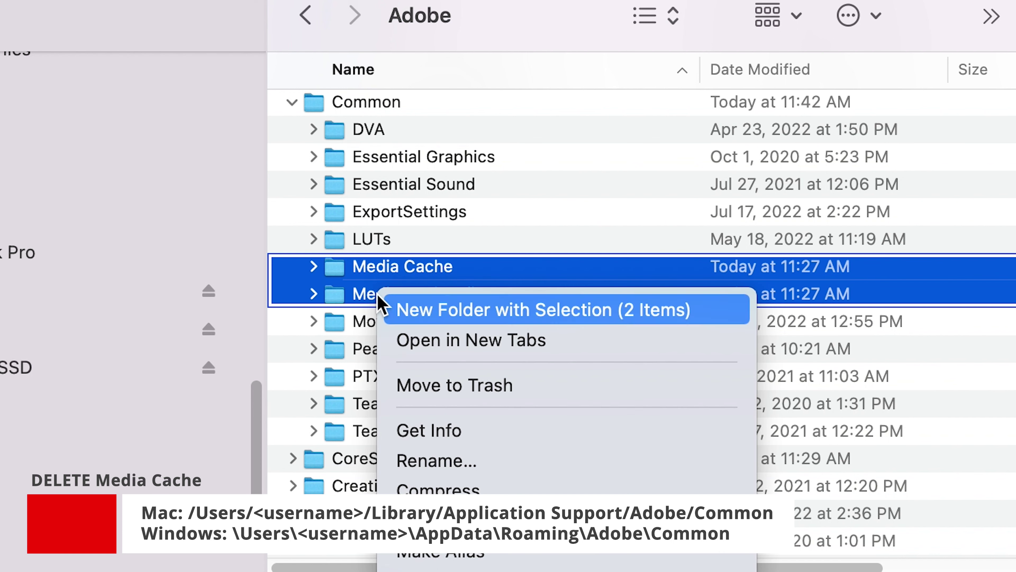
left_click(439, 391)
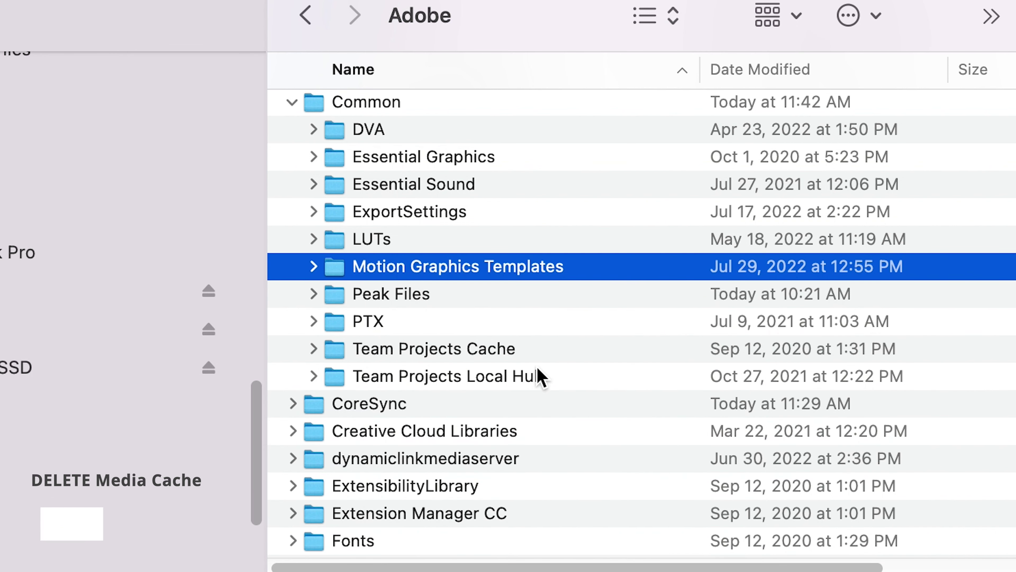
left_click(496, 352)
right_click(477, 354)
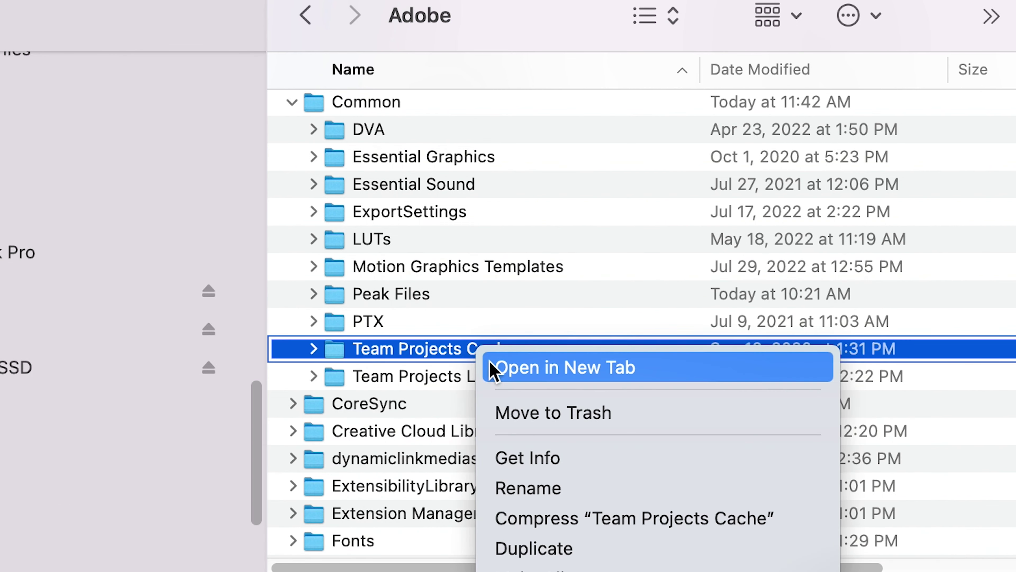
left_click(508, 412)
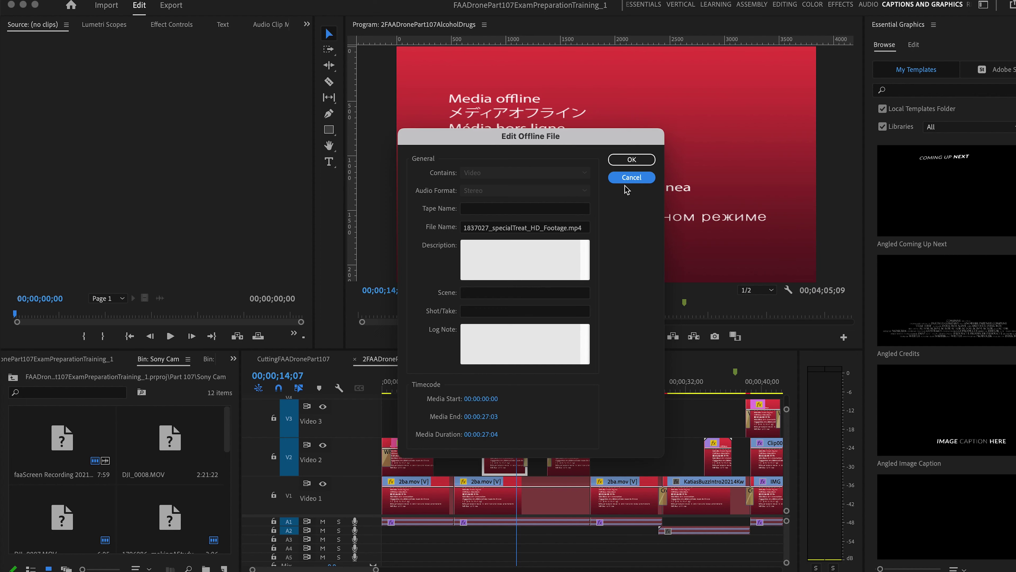
- Relink the offline V1 2ba.mov clip to the file in 8 Drone P107 Study
left_click(630, 178)
left_click(506, 509)
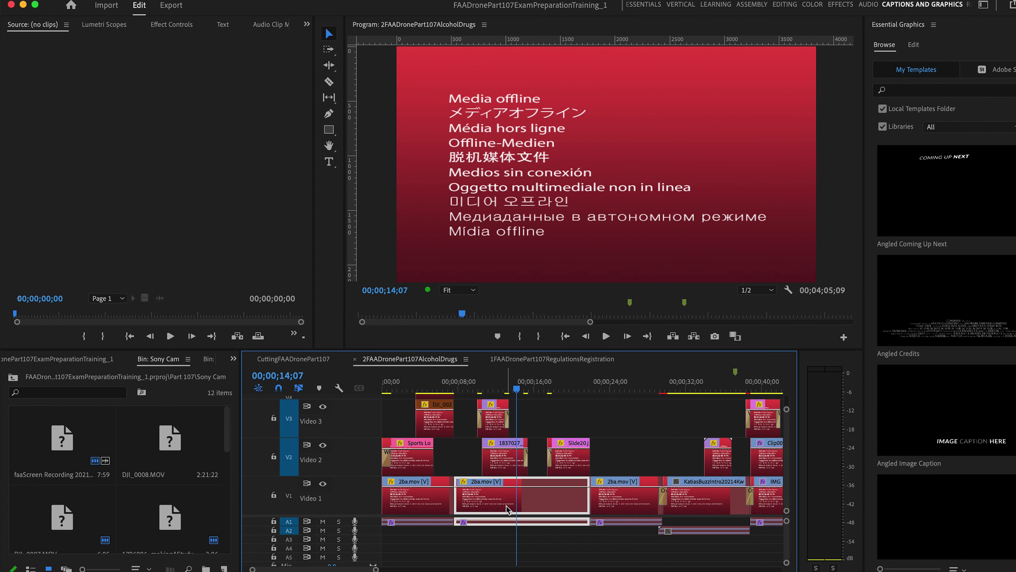
right_click(503, 504)
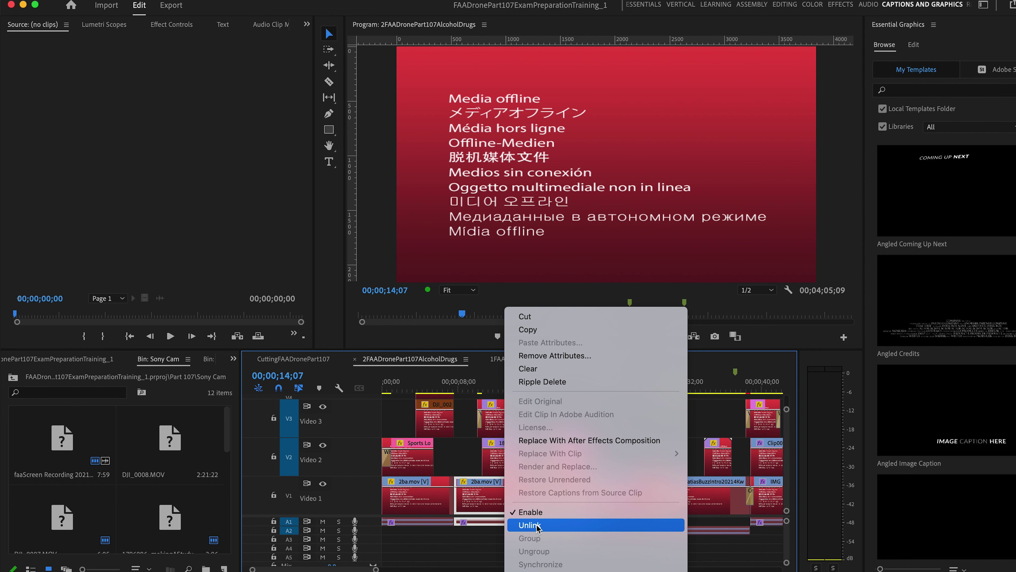
left_click(542, 554)
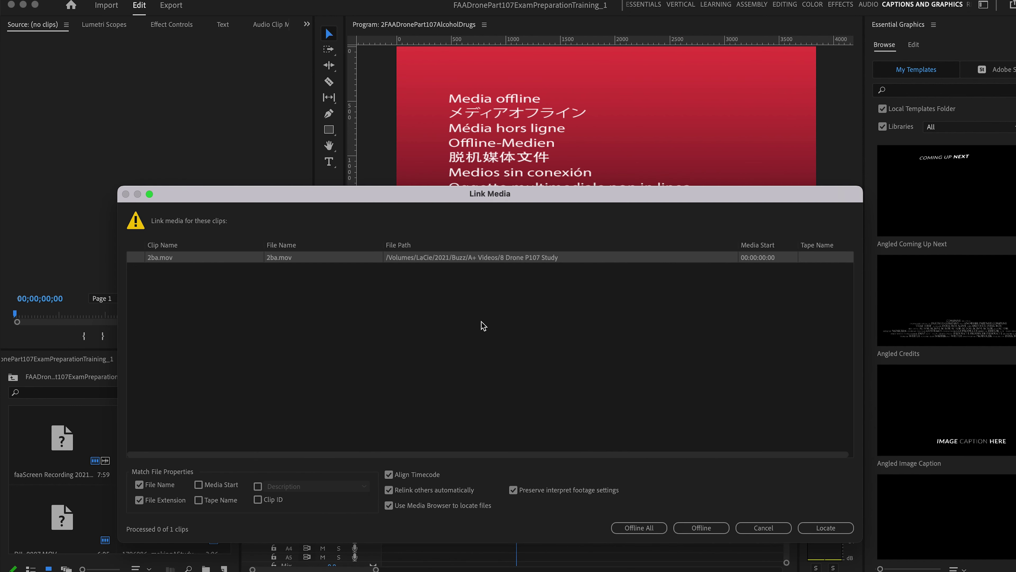
left_click(825, 527)
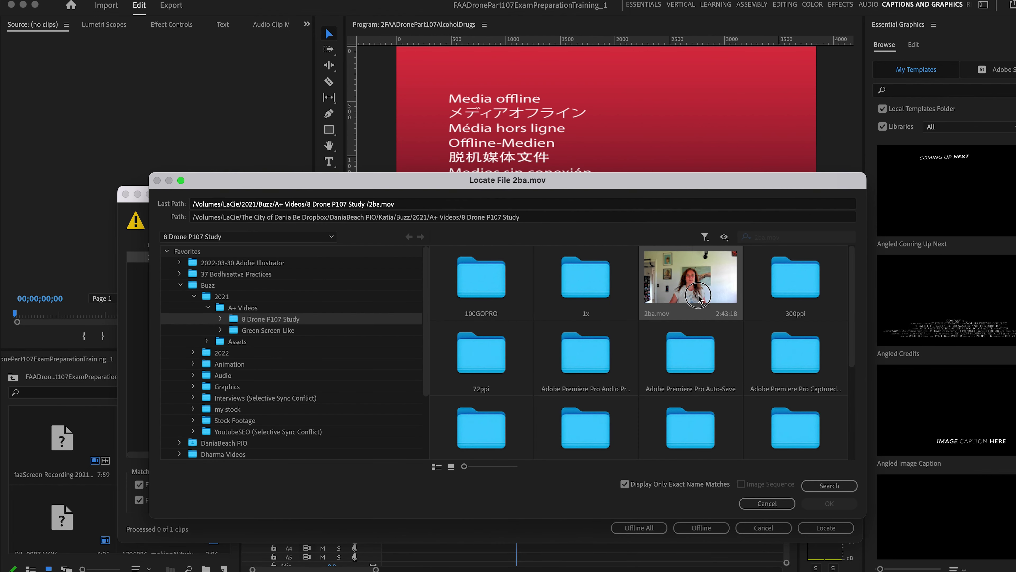
left_click(820, 504)
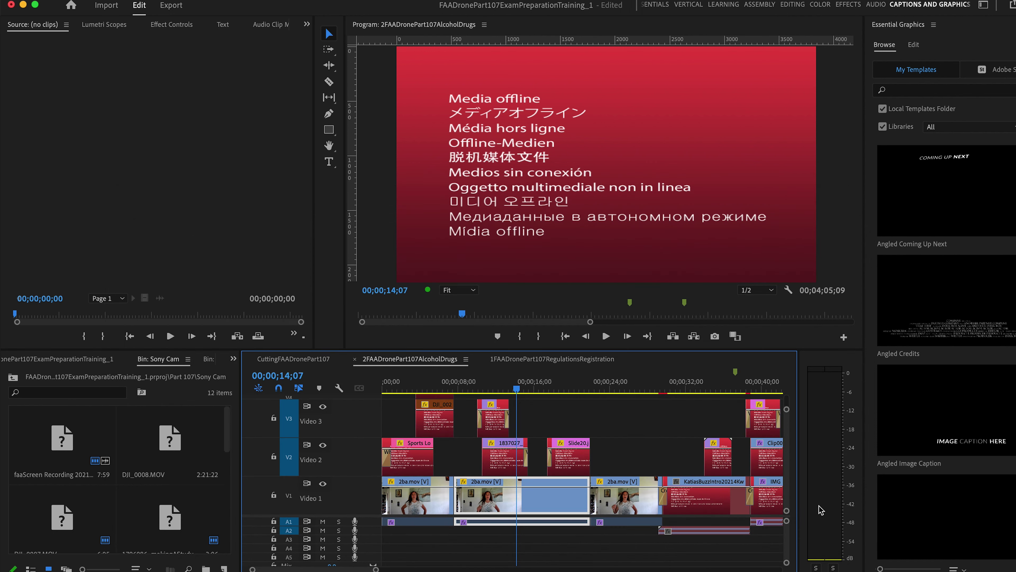
left_click(558, 385)
left_click(574, 456)
- Relink the Slide20 clip to Slide20.jpeg found by searching Drone TRUST Study Guide
right_click(574, 456)
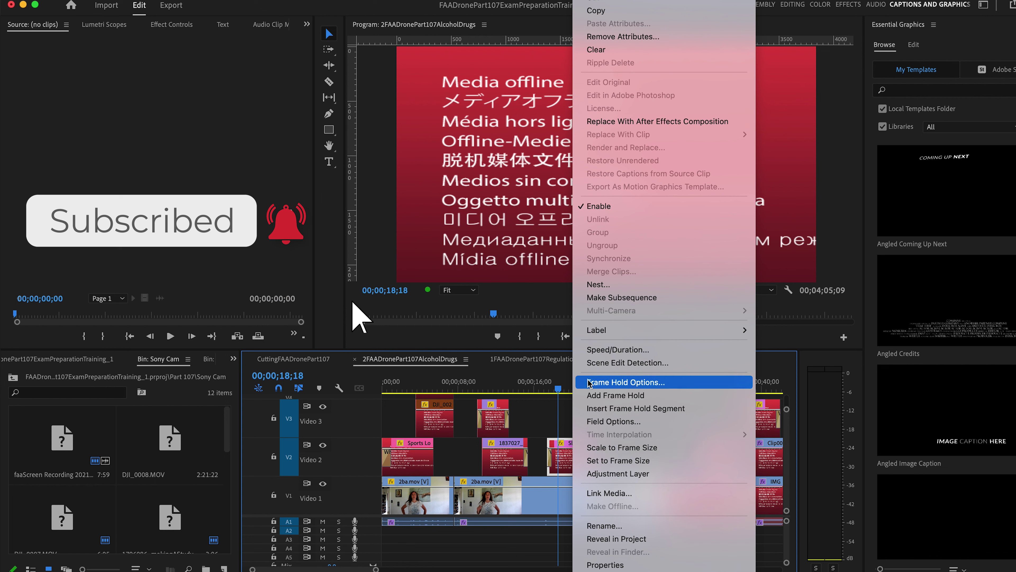
left_click(609, 493)
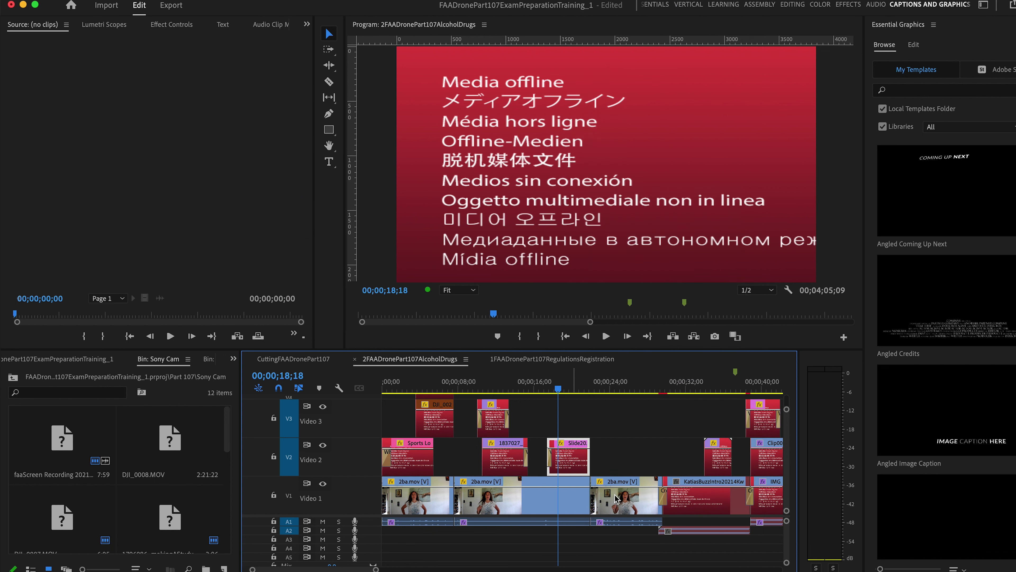
left_click(825, 528)
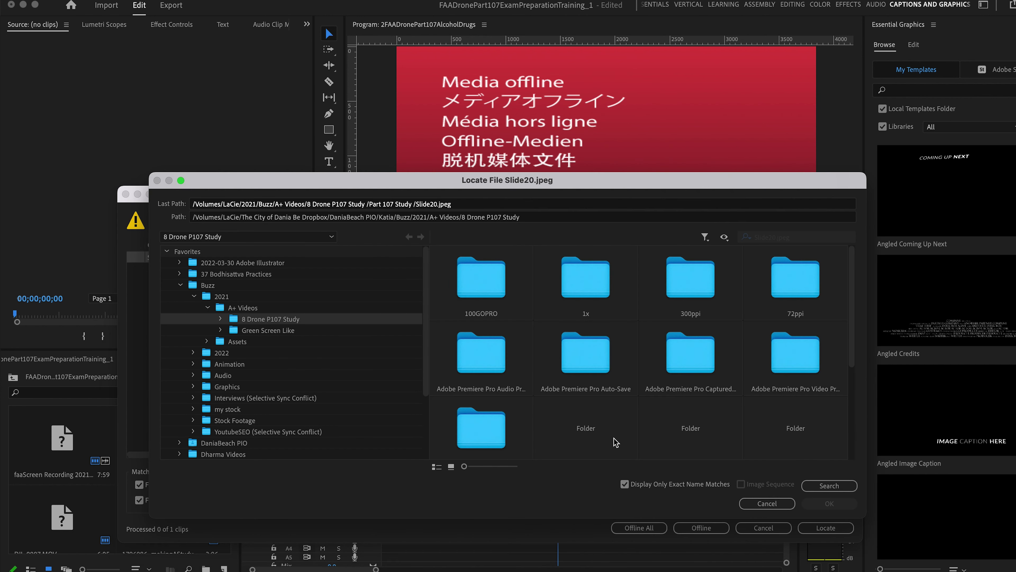
left_click(829, 485)
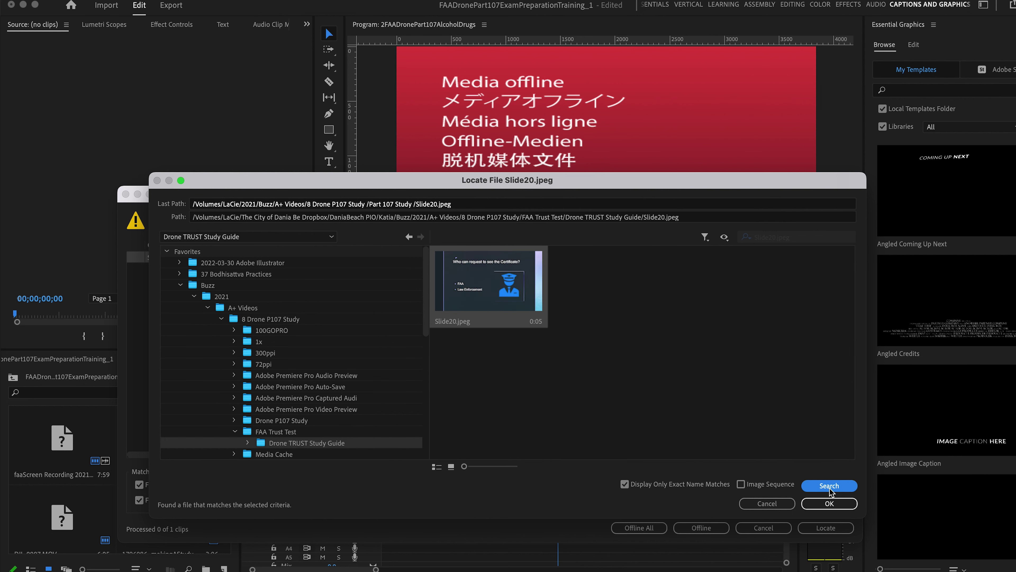
left_click(828, 503)
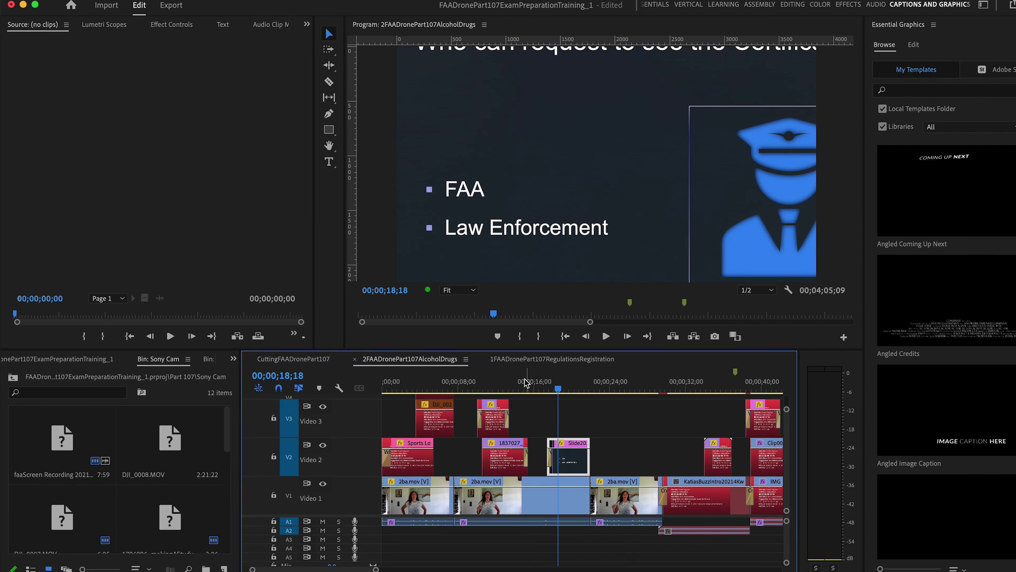
left_click(473, 386)
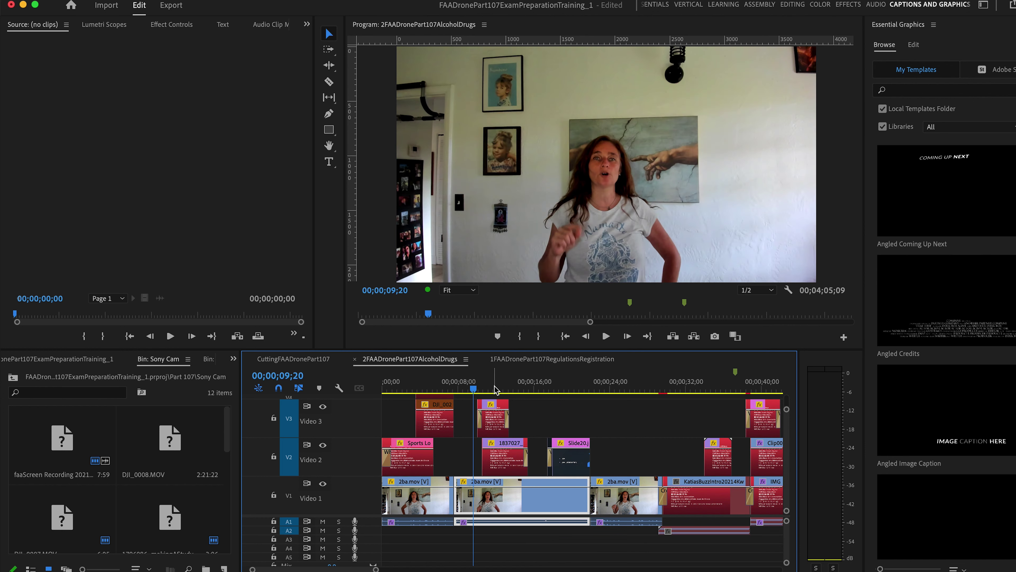
left_click(432, 386)
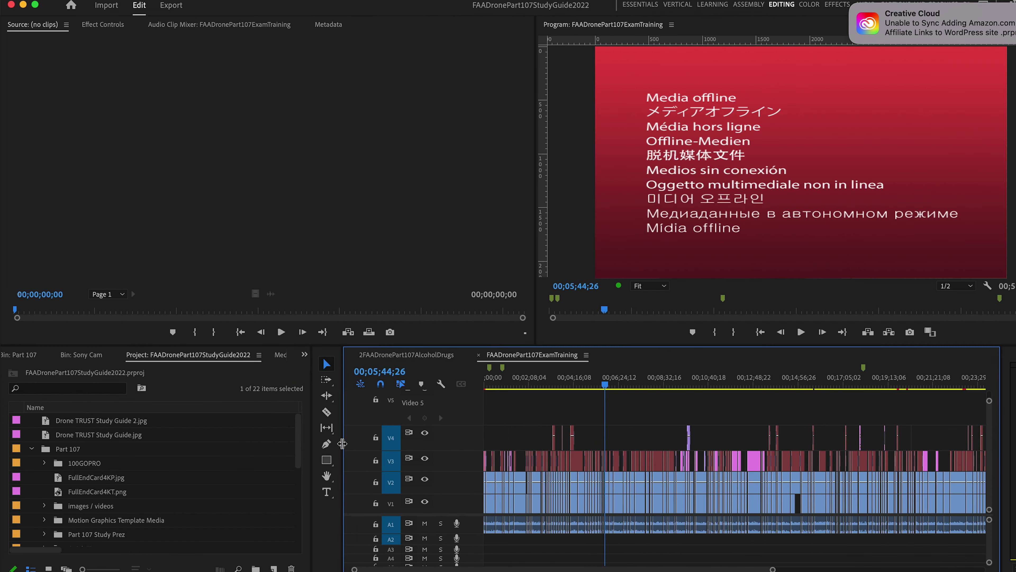
- Widen the timeline and relink the V3 offline clips by searching for the powerTowerClouds file
left_click_drag(342, 443, 62, 443)
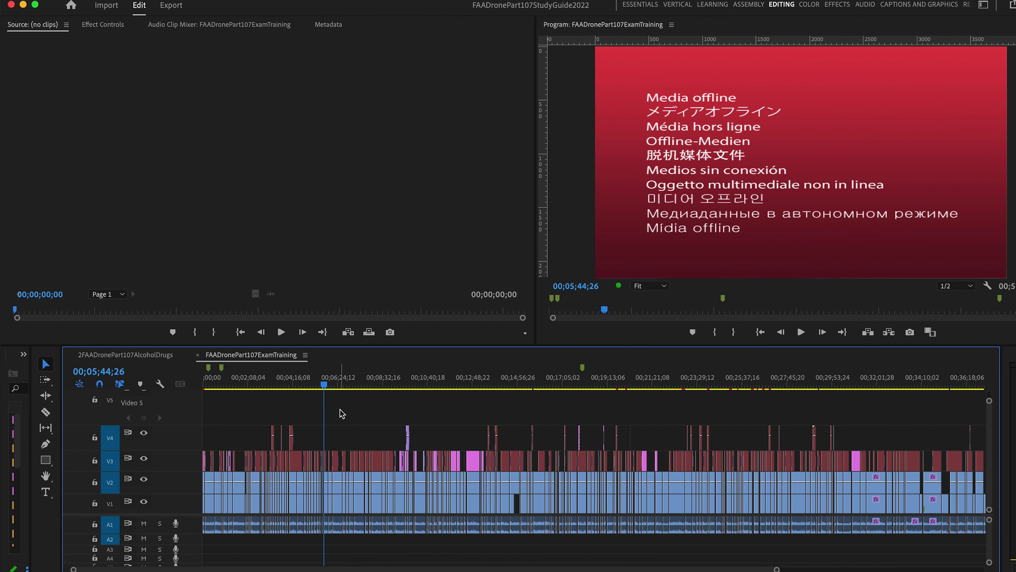
right_click(295, 464)
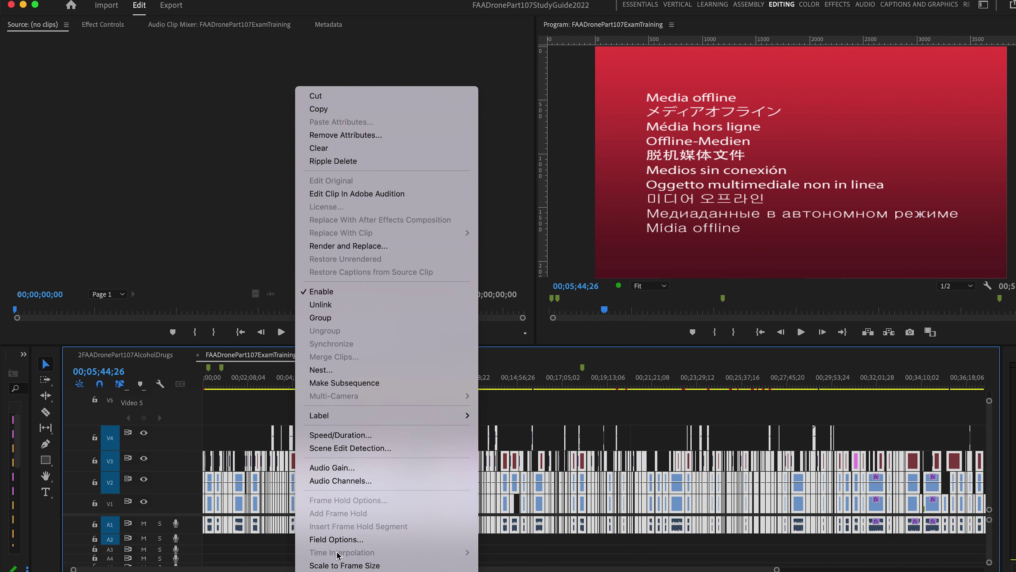
scroll(337, 555, "down", 5)
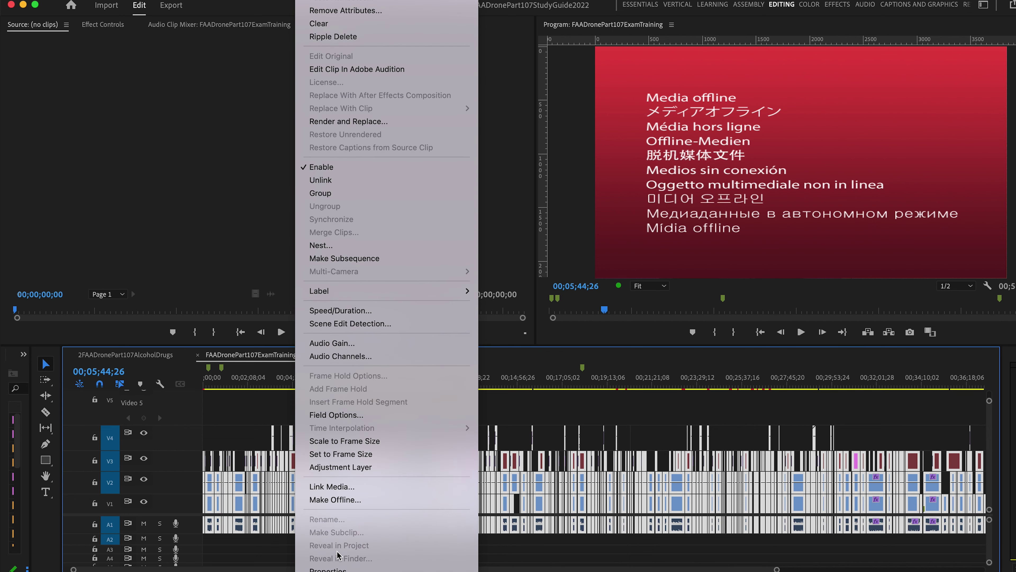
left_click(340, 489)
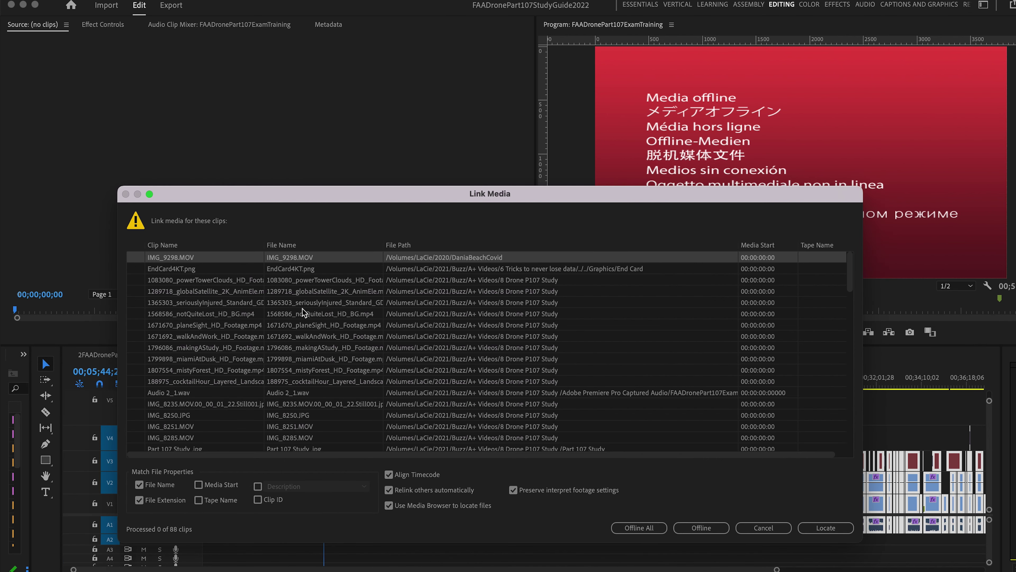
left_click(404, 279)
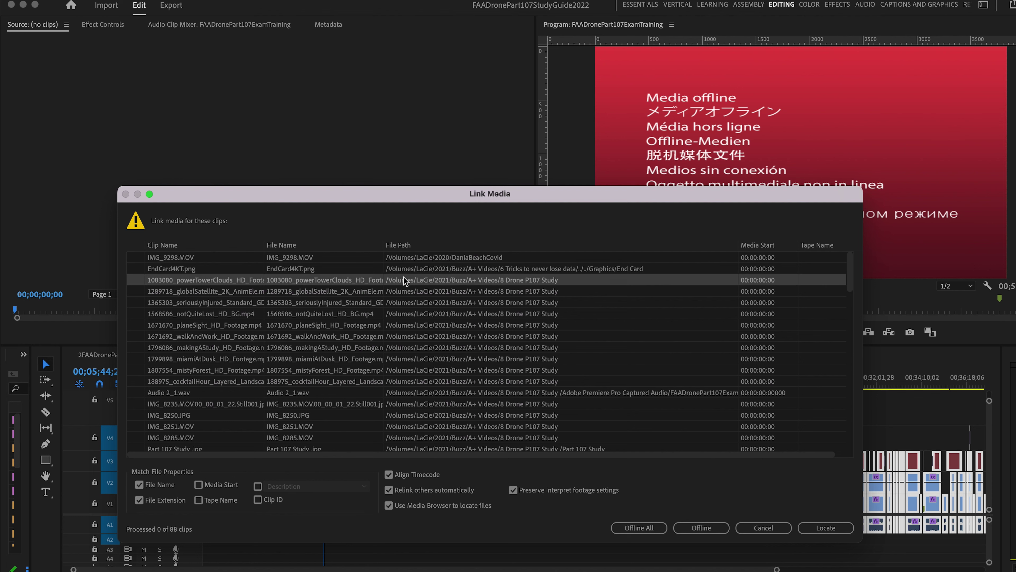
left_click(825, 527)
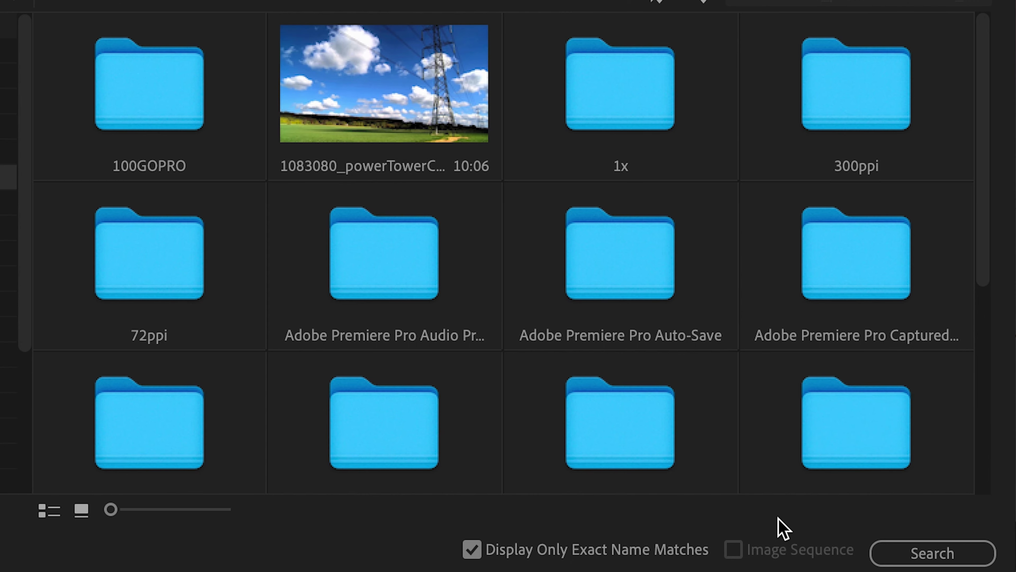
left_click(958, 561)
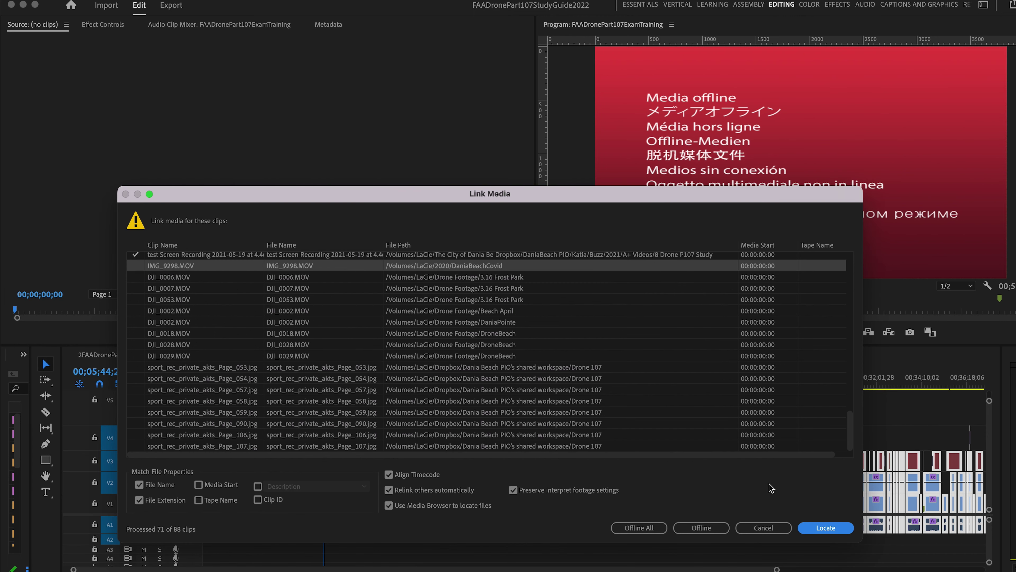
- Try locating IMG_9298.MOV by searching the folders twice
left_click(832, 536)
left_click(828, 486)
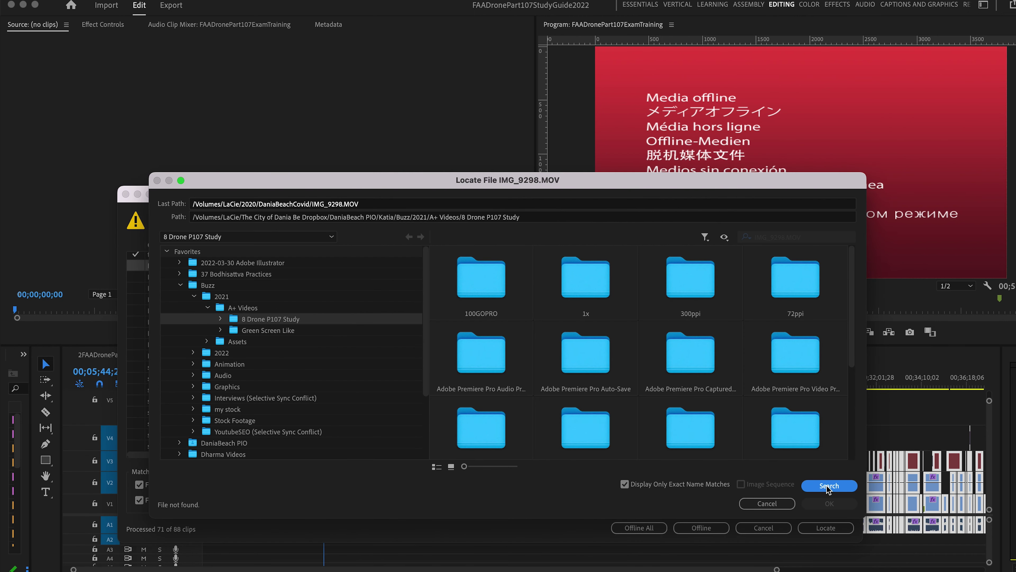
left_click(837, 489)
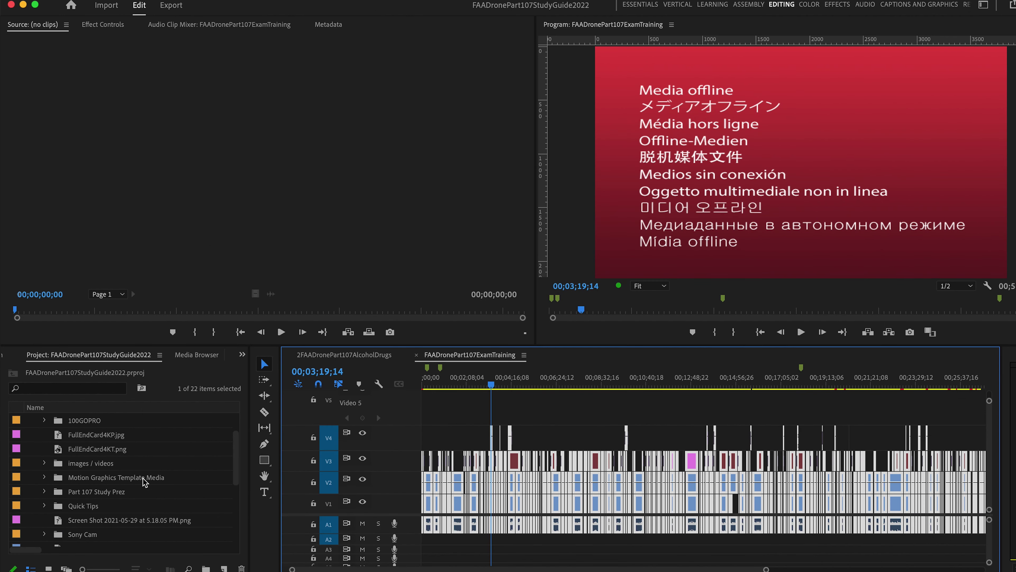
scroll(145, 482, "up", 3)
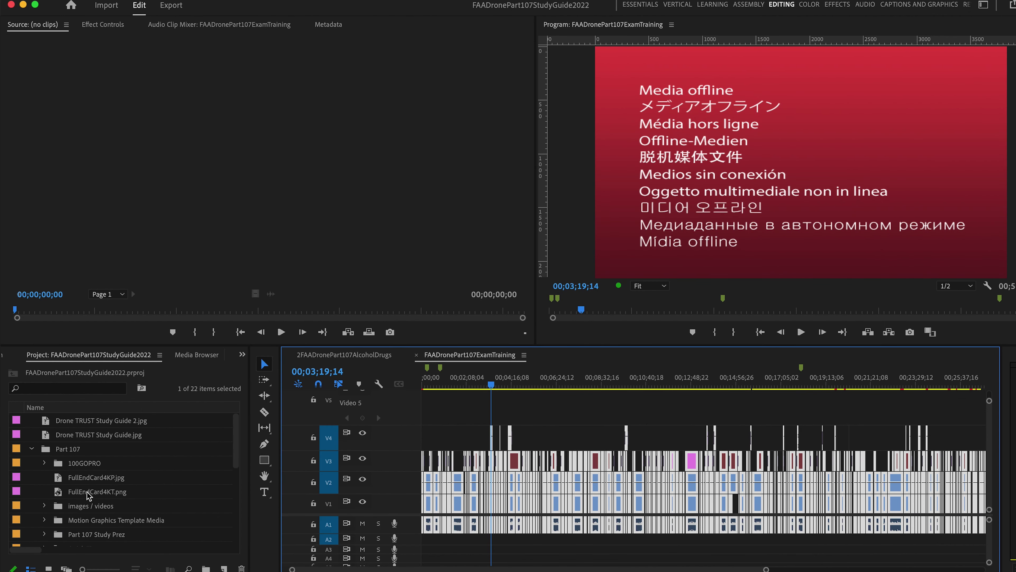
- Relink the FullEndCard4KP.jpg project item to the image in the End Card folder
left_click(91, 480)
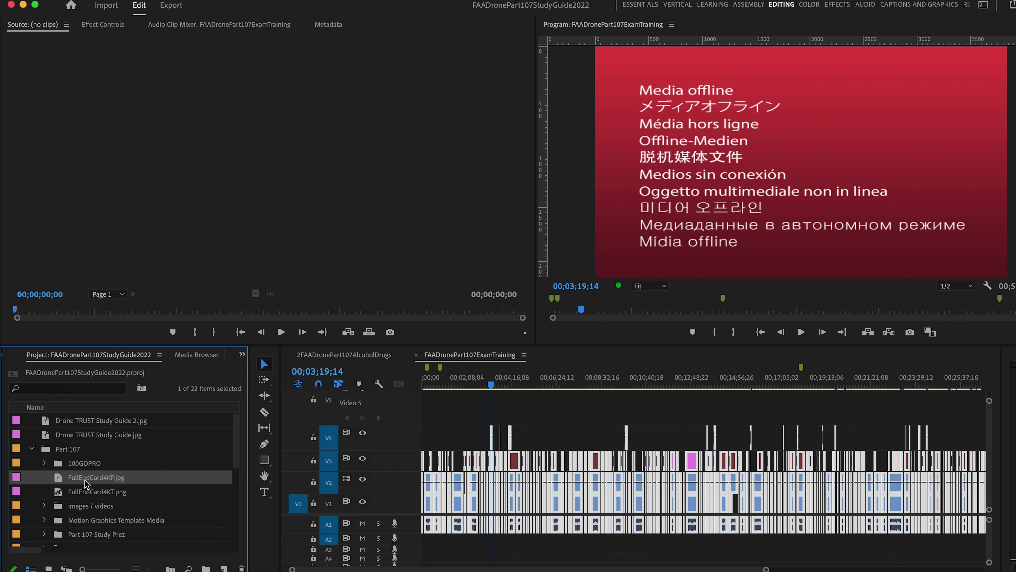
right_click(85, 480)
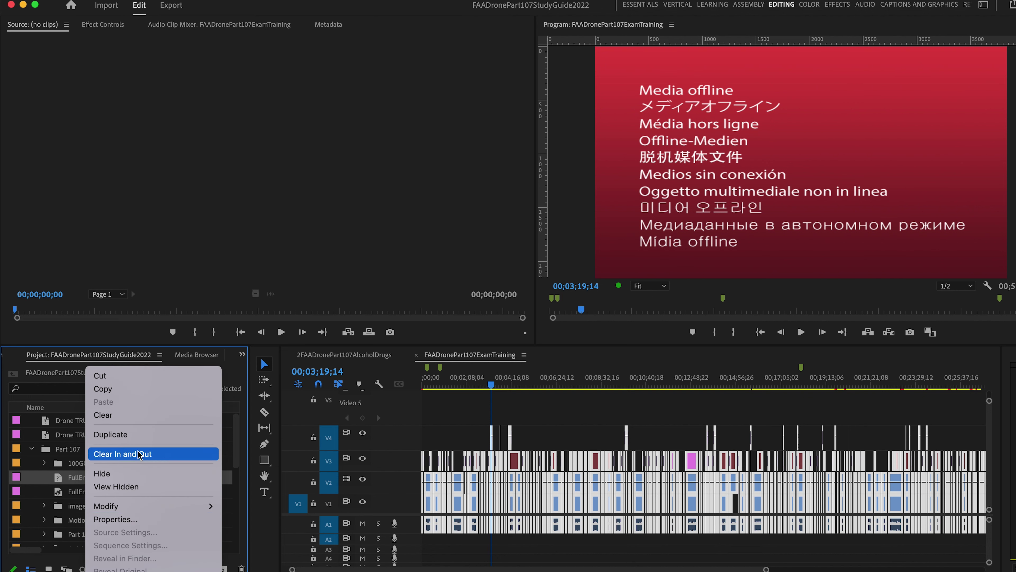
scroll(146, 493, "down", 10)
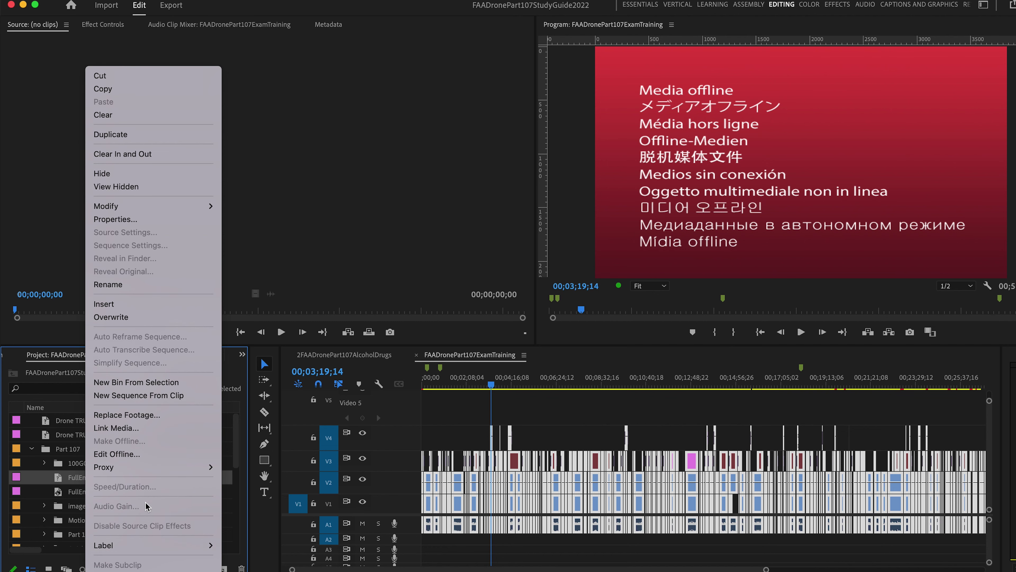
left_click(120, 428)
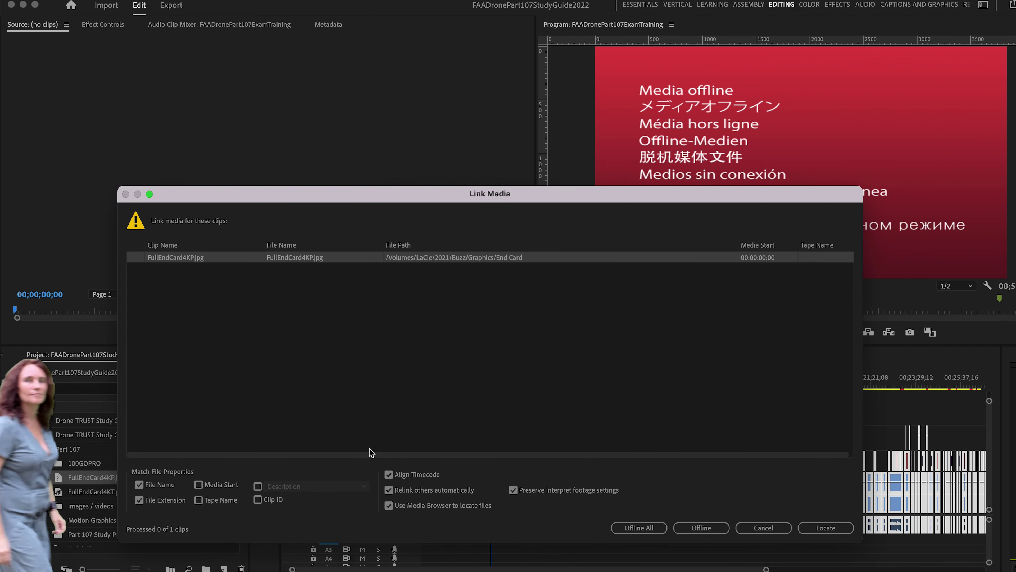
left_click(825, 527)
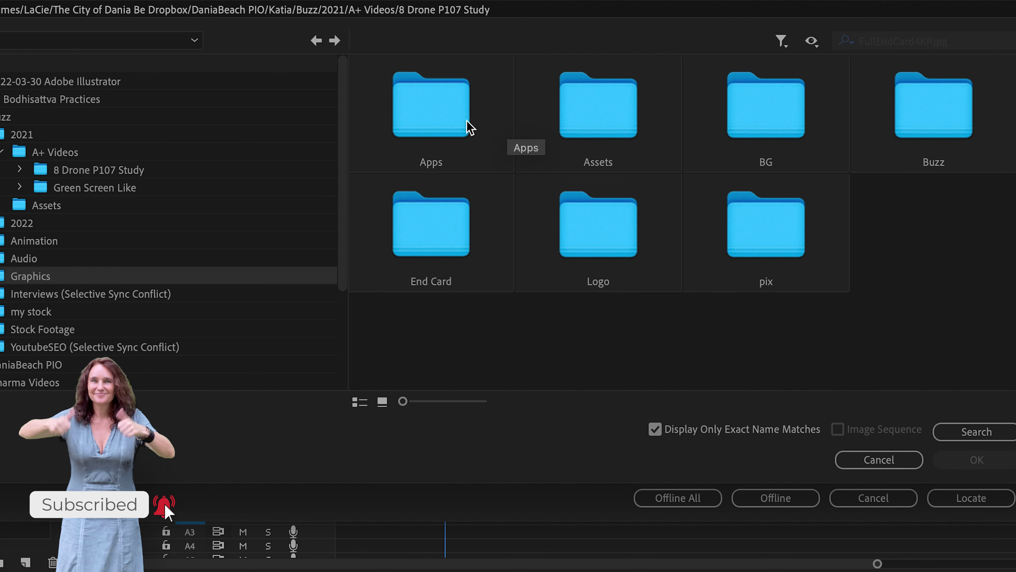
double_click(456, 219)
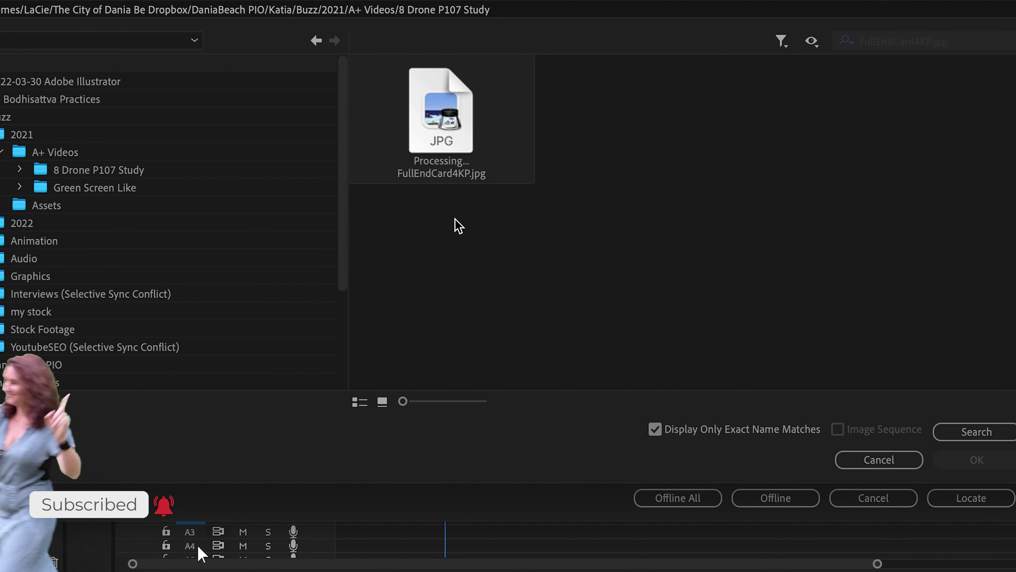
double_click(465, 143)
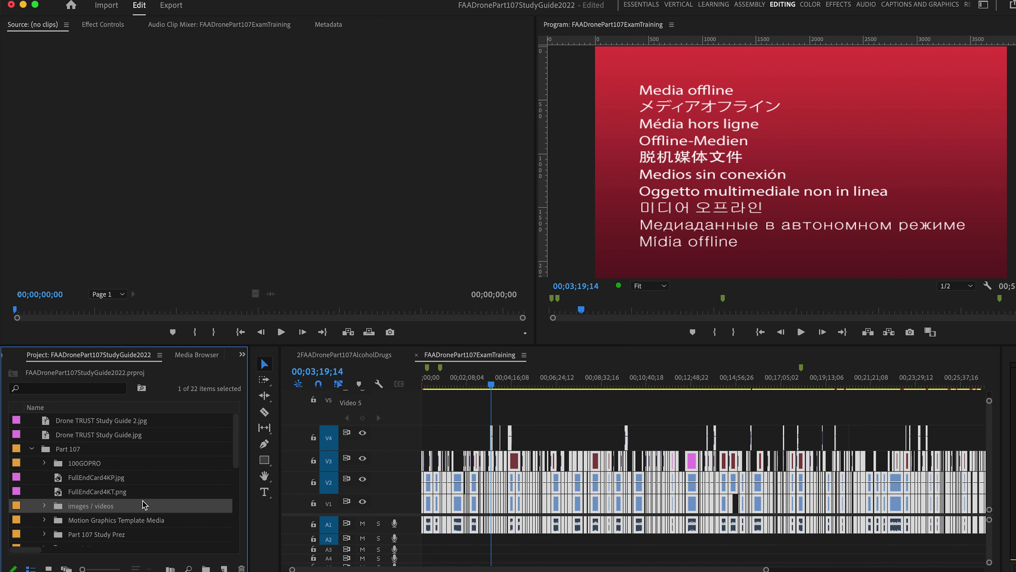
scroll(168, 502, "down", 5)
scroll(170, 501, "down", 3)
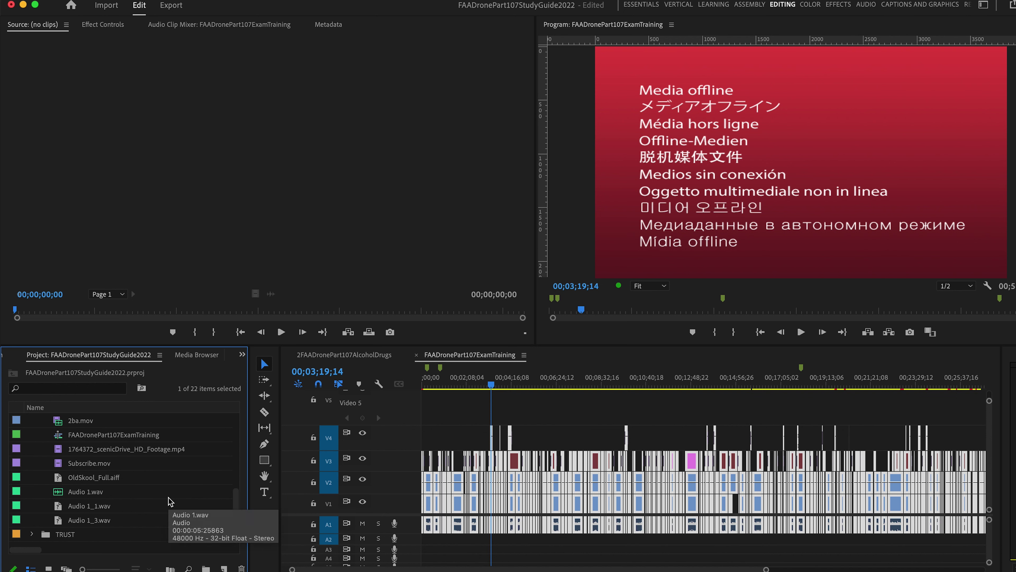
left_click(106, 511)
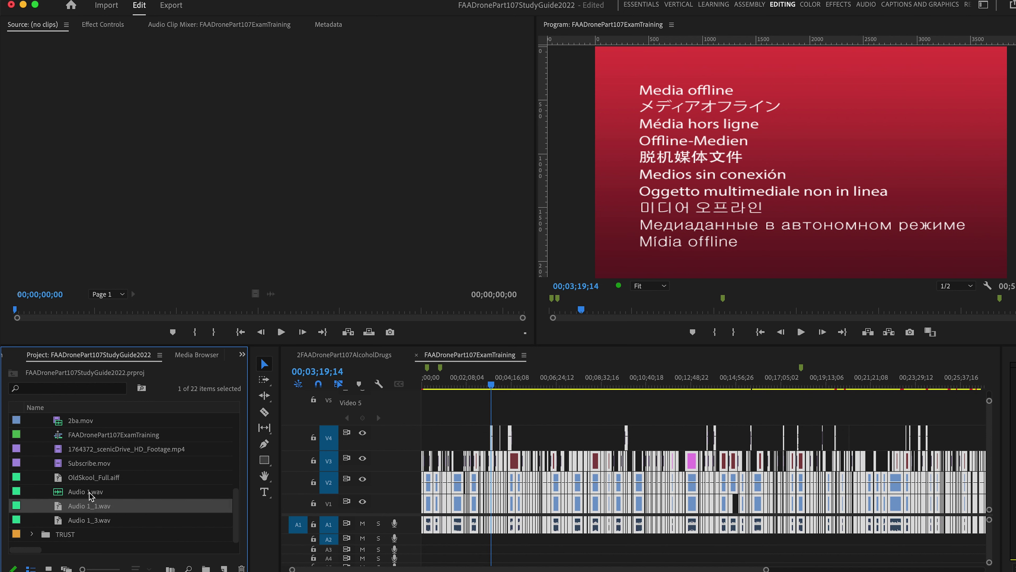
left_click(93, 477)
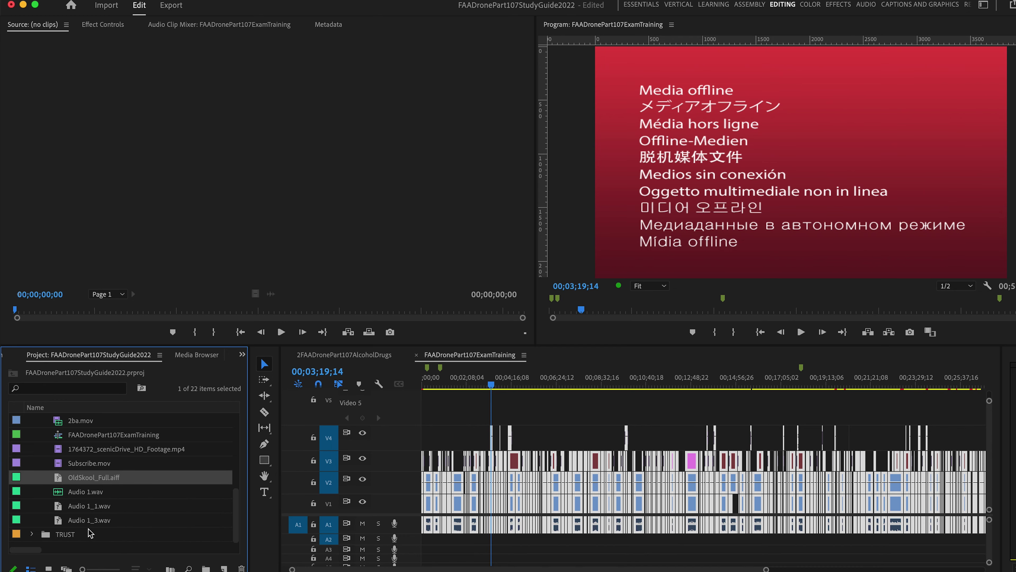